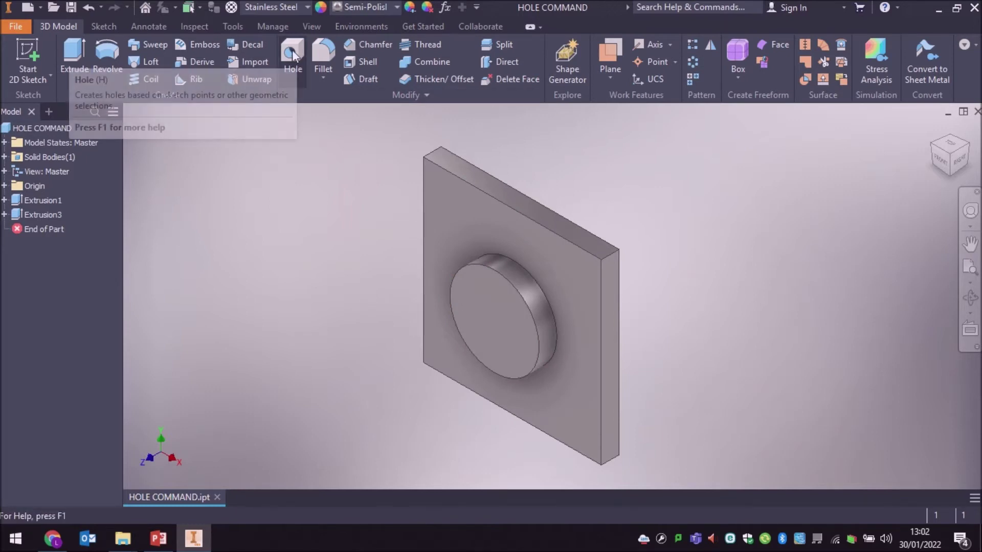
Place a simple hole near the upper-left corner of the plate's front face, 20 mm from both the left and top edges.
key("h")
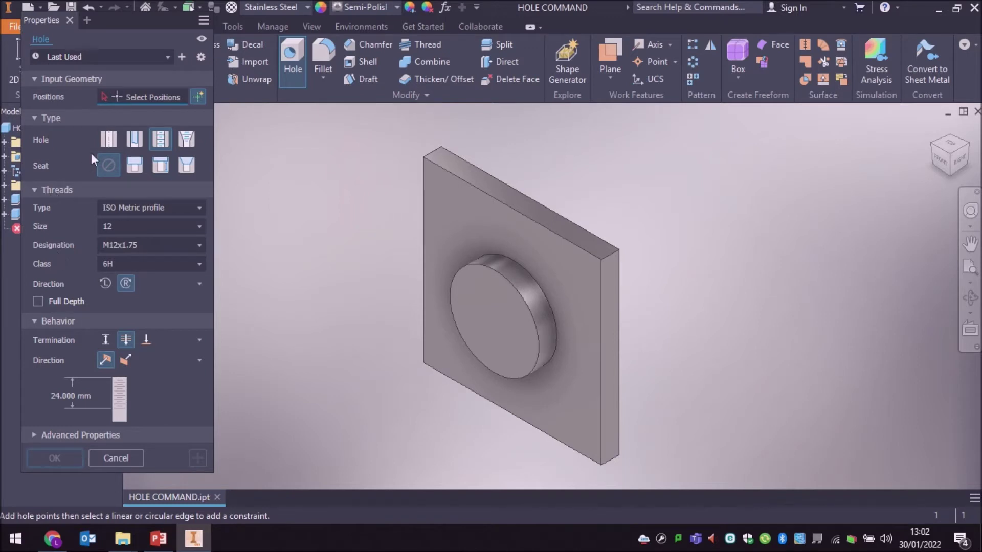
left_click(109, 140)
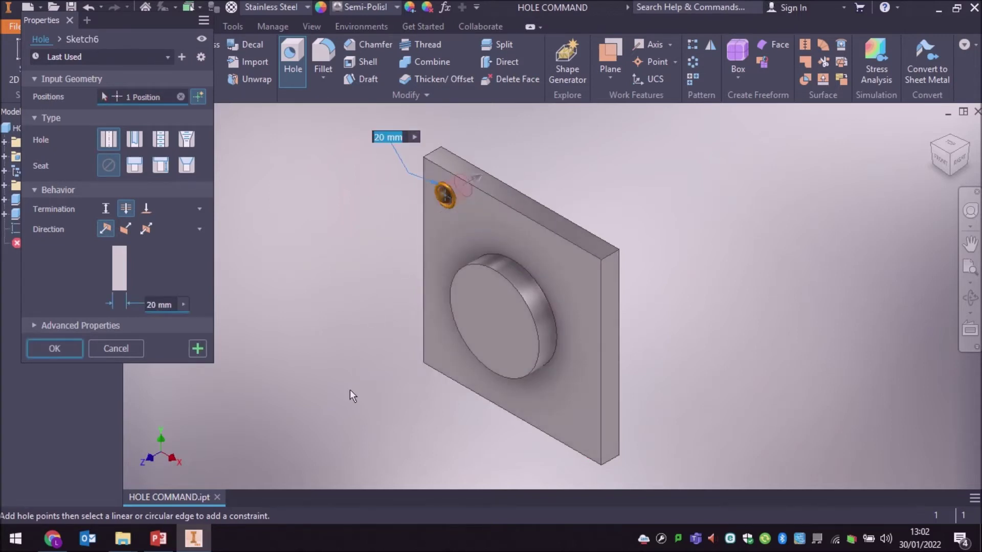
scroll(400, 218, "up", 2)
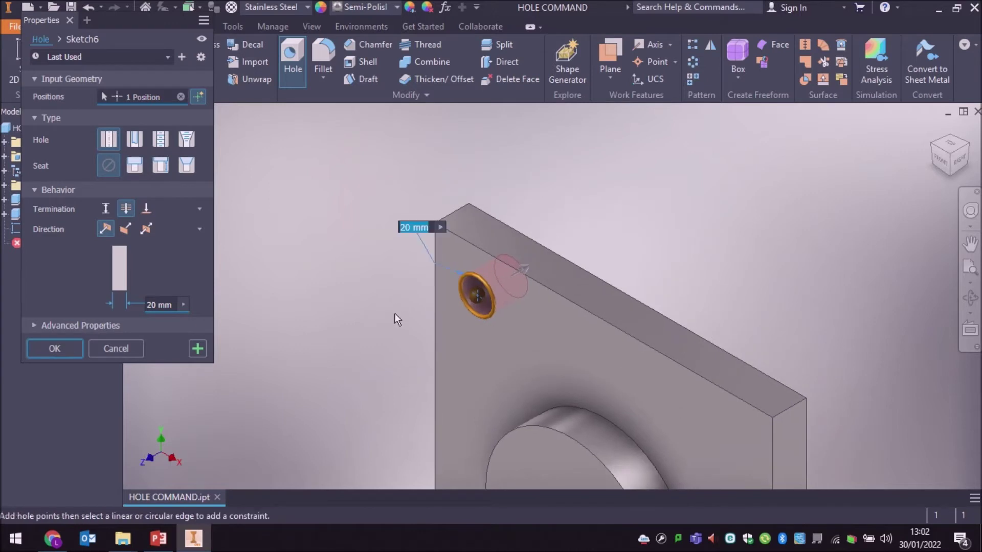
left_click(435, 298)
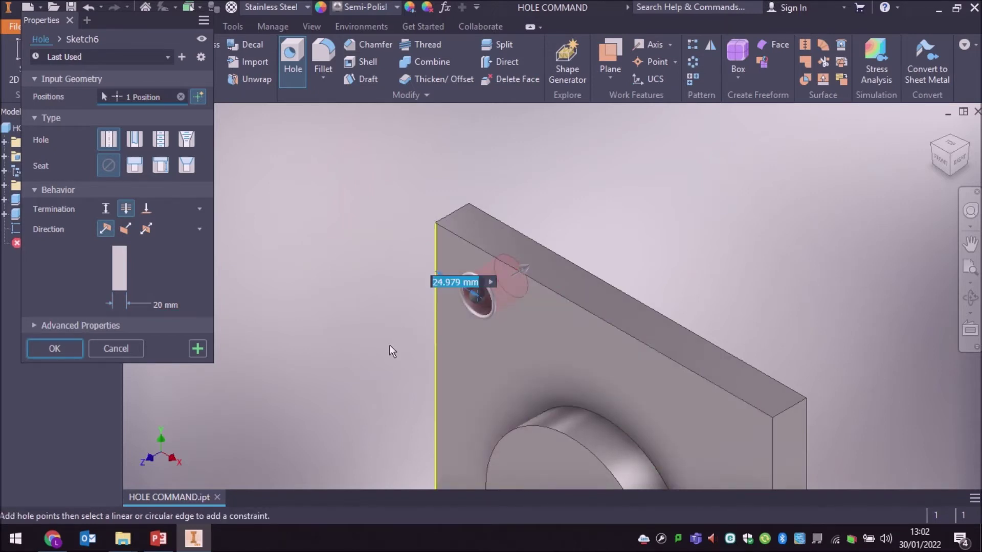
type("20")
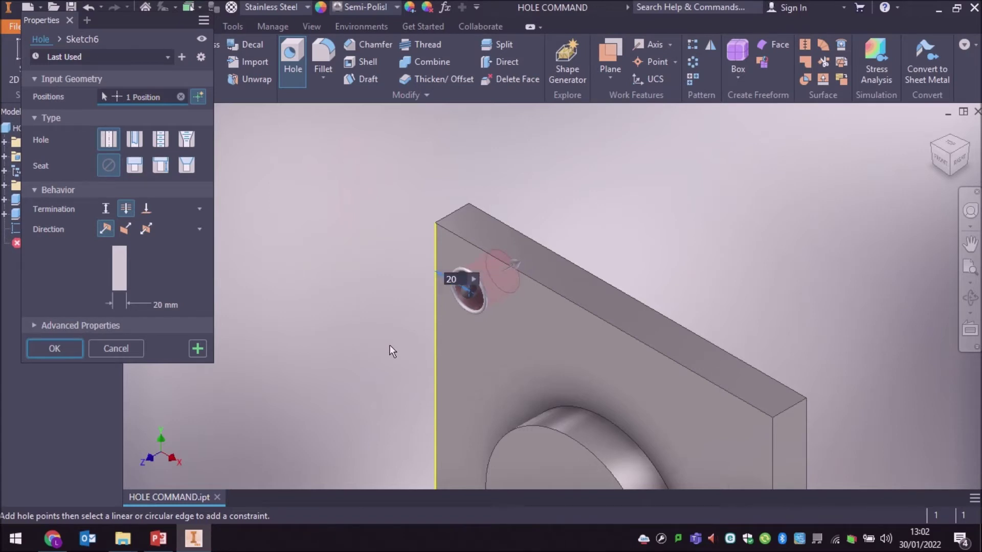
left_click(470, 243)
type("20")
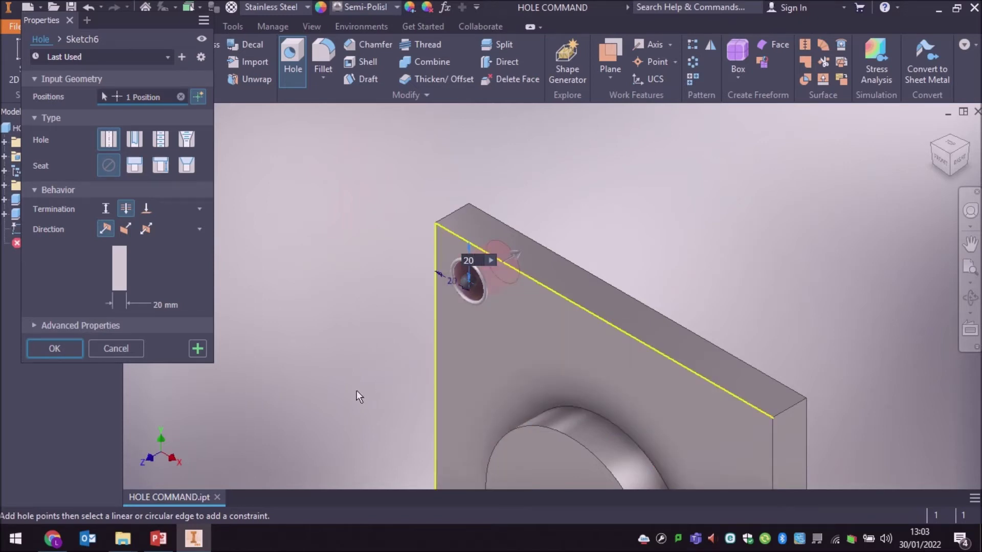
Set the simple hole's diameter to 18 mm and create it with Through All termination.
left_click(165, 305)
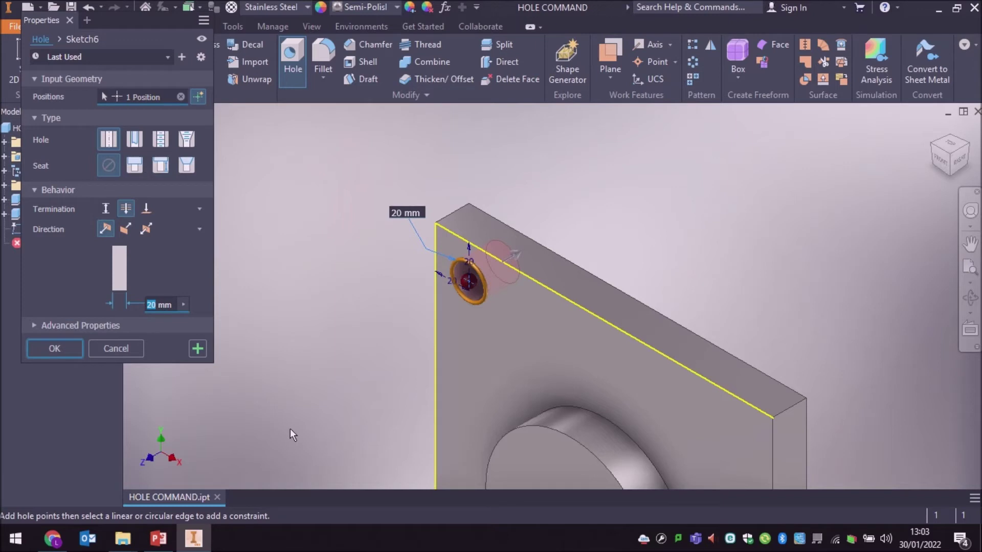
type("18")
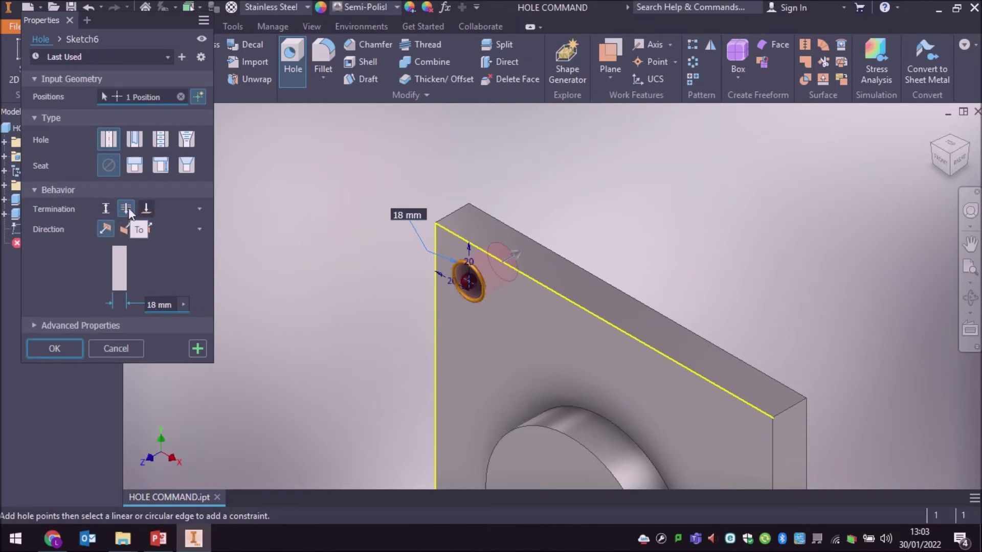
left_click(105, 209)
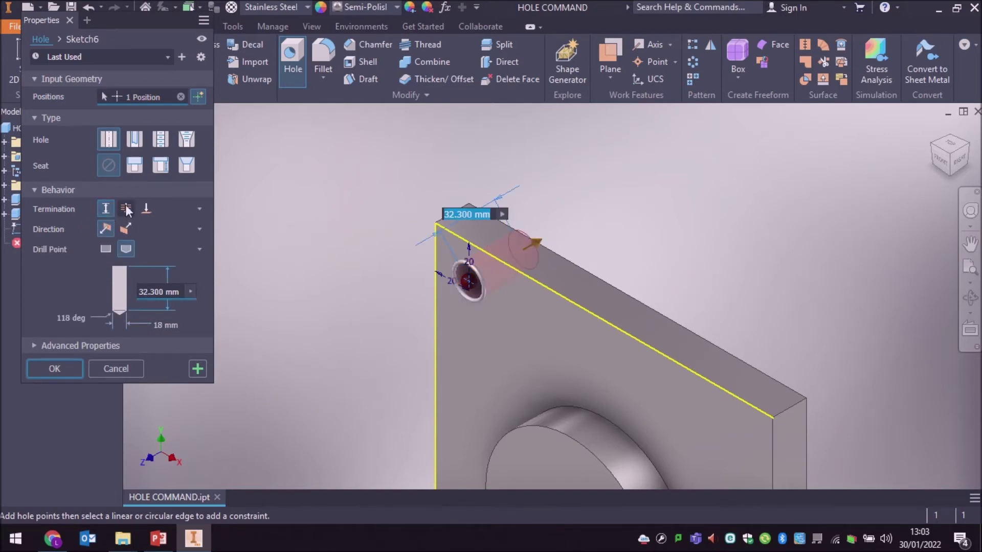
left_click(126, 209)
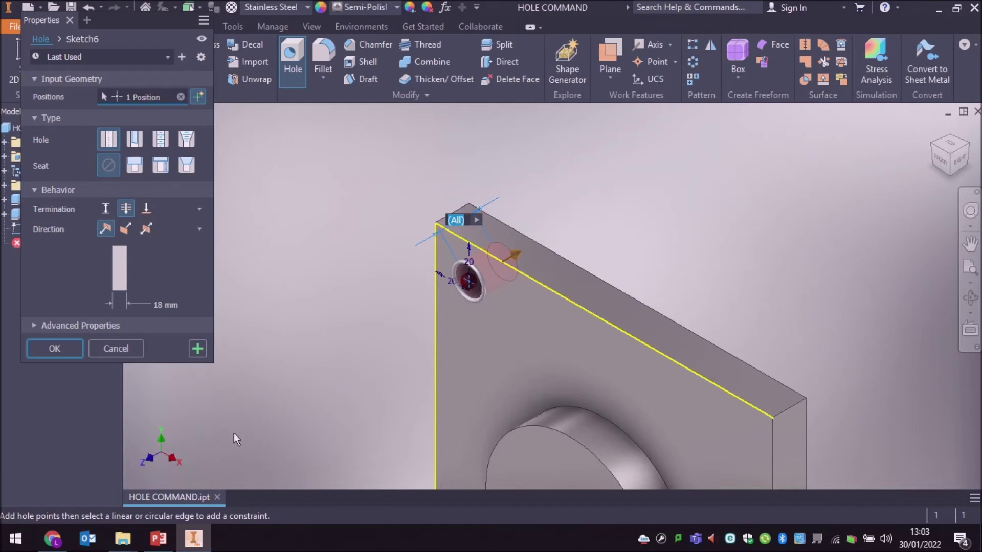
left_click(46, 348)
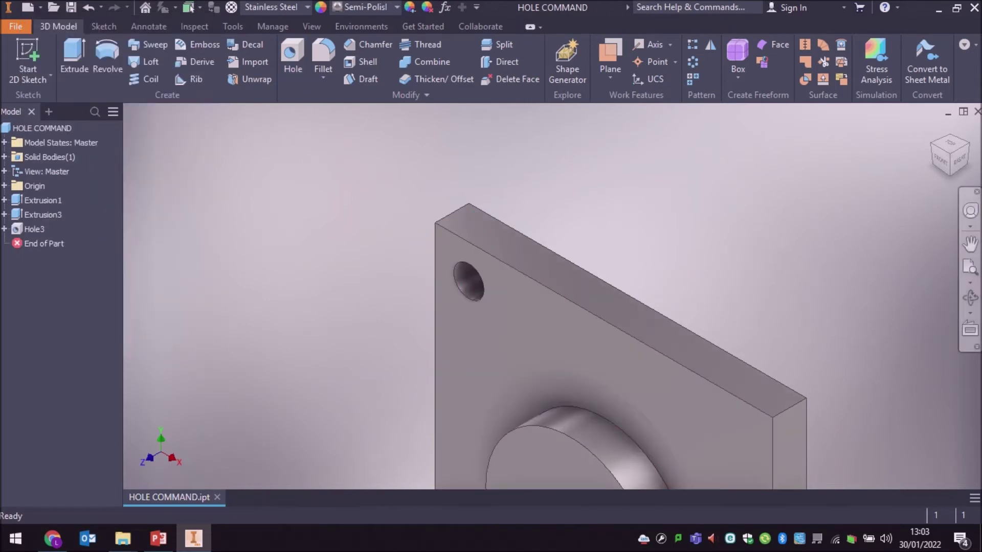
Inspect the new hole in the front and isometric views and review its feature settings without changing them.
left_click(940, 162)
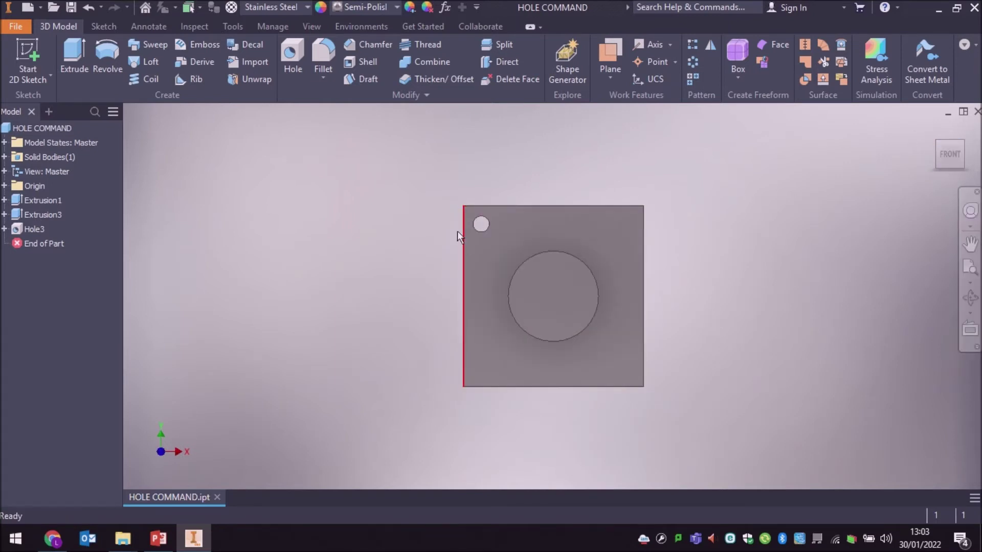
left_click(962, 145)
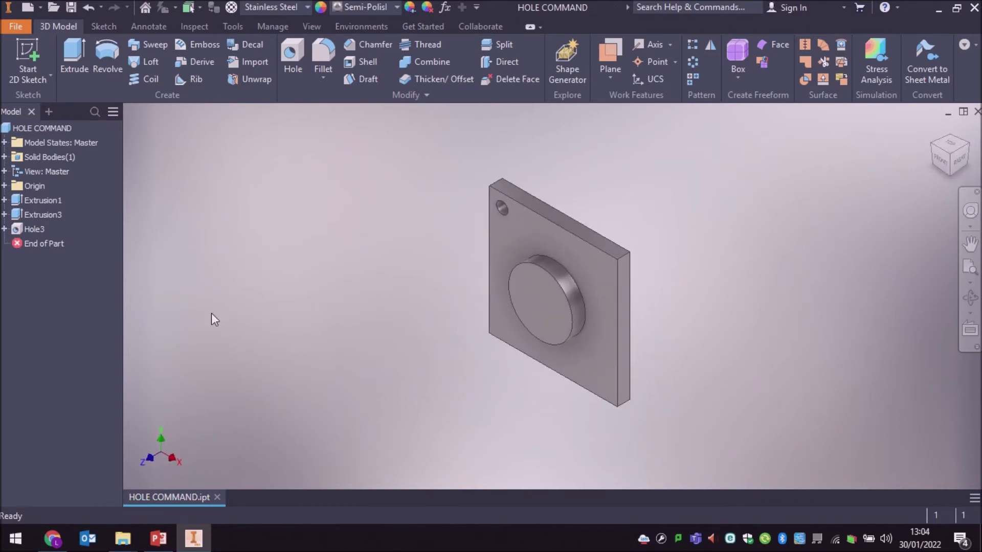
right_click(35, 229)
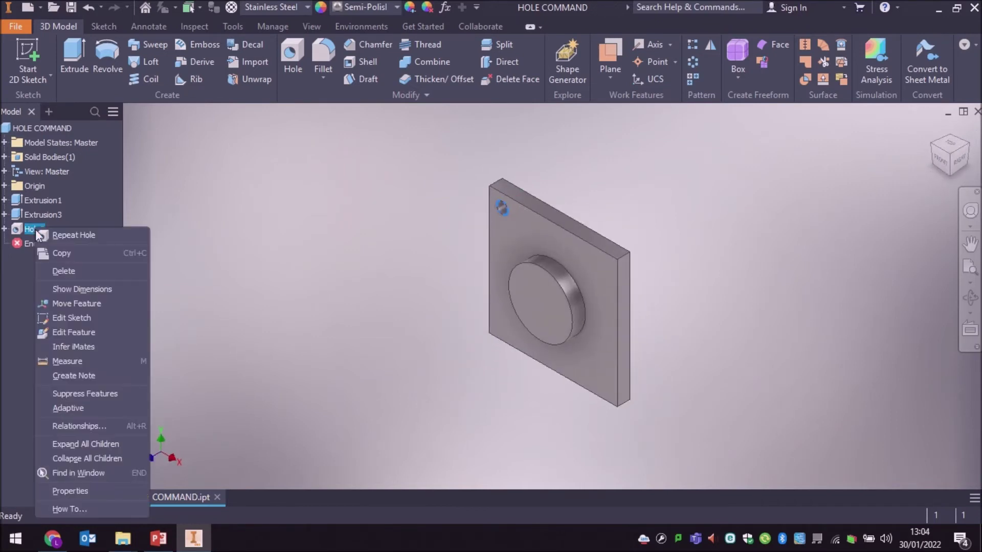
left_click(74, 332)
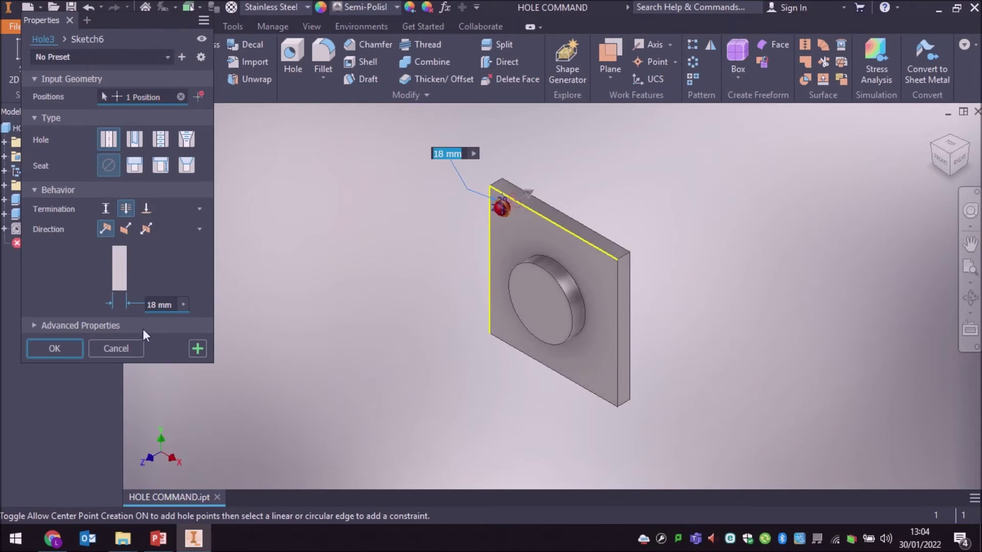
left_click(117, 349)
Sketch a point on the plate's front face, about 22 mm from the right edge and 18 mm from the top edge.
scroll(673, 363, "down", 3)
middle_click_drag(688, 357, 719, 372)
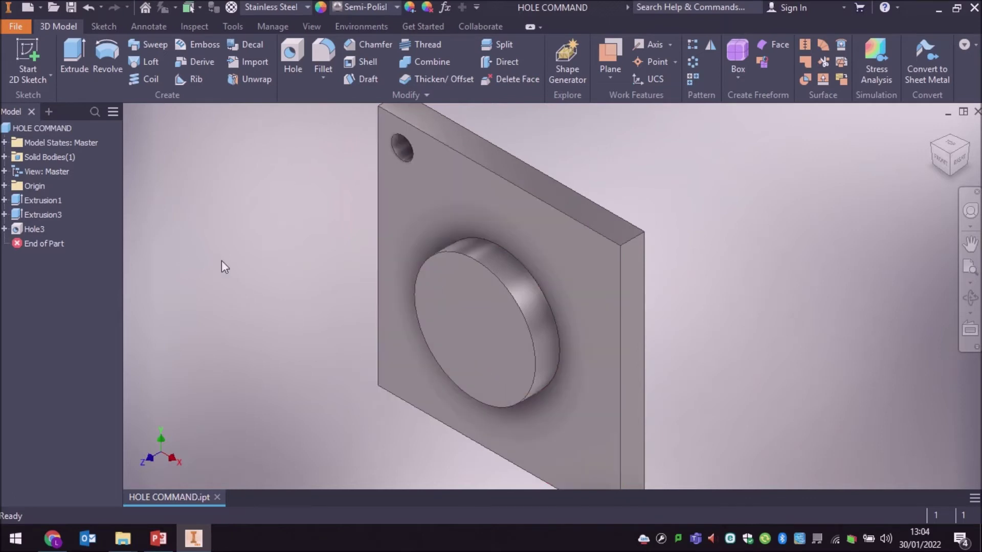
left_click(31, 45)
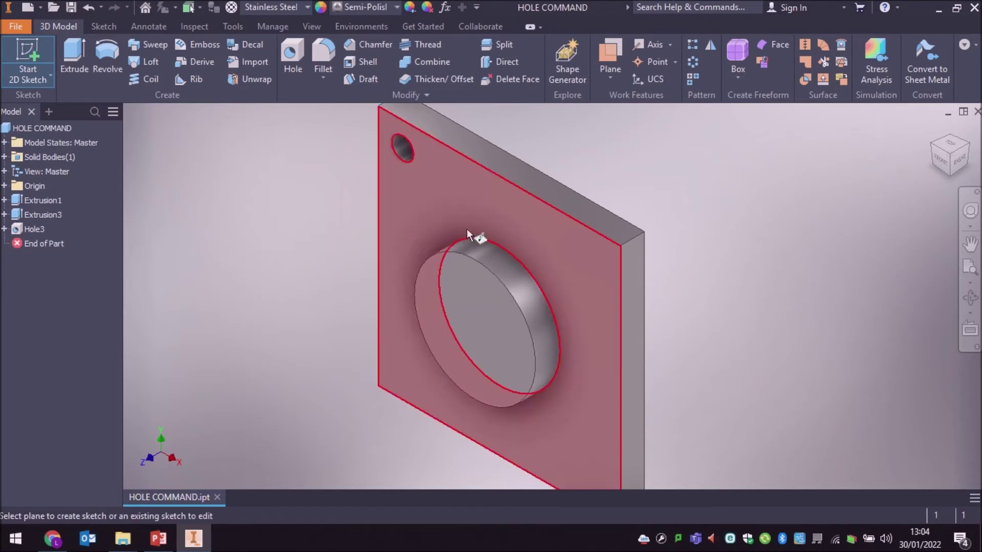
left_click(590, 256)
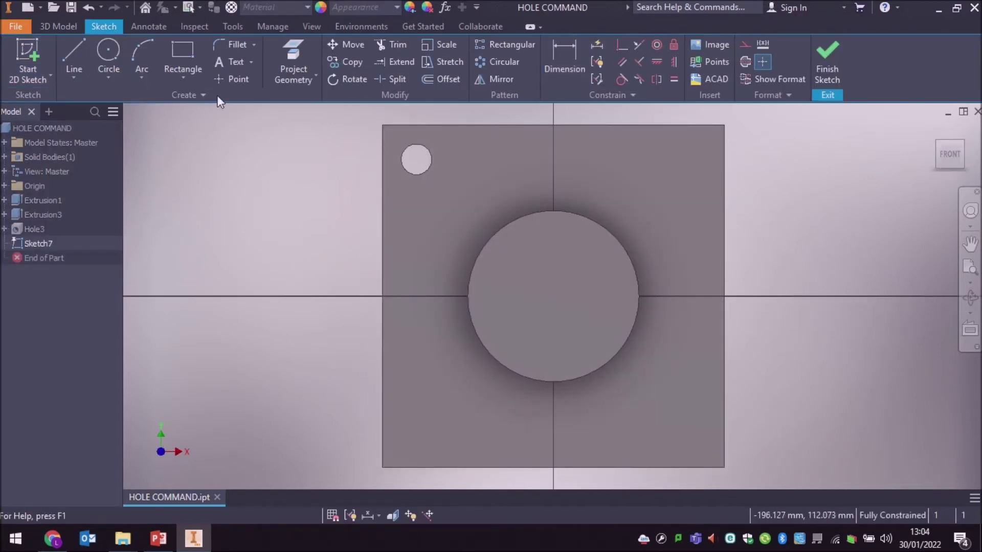
left_click(221, 79)
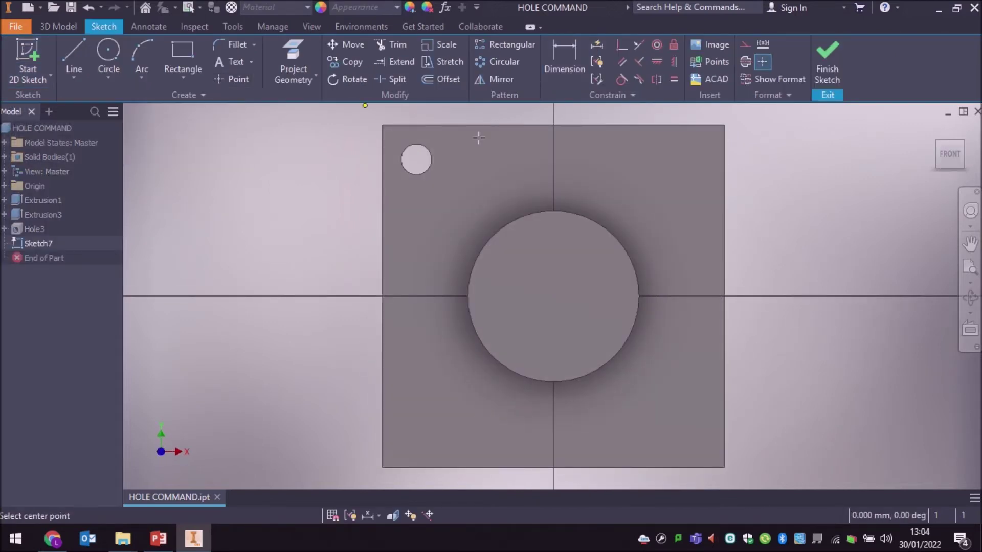
left_click(687, 156)
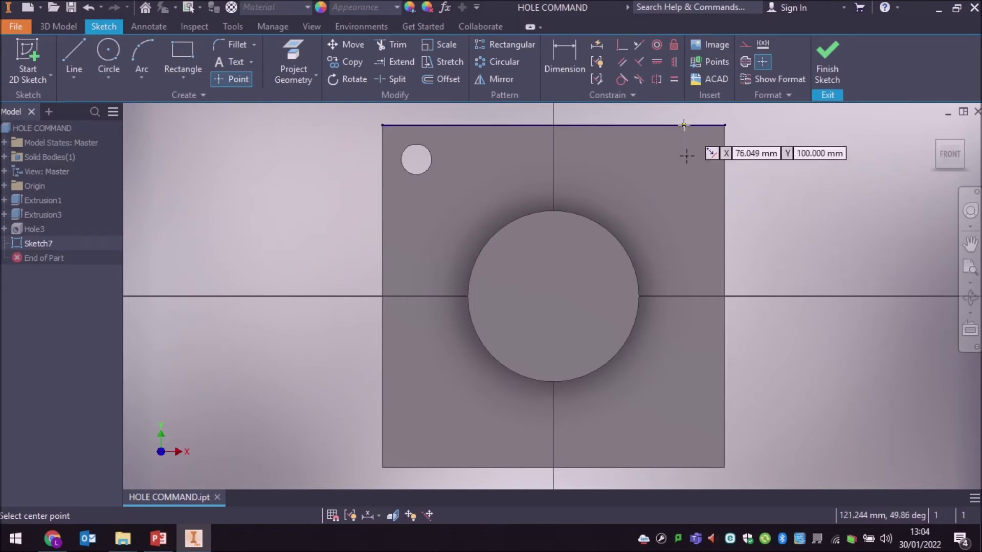
Dimension the sketched point 25 mm below the plate's top edge.
key("d")
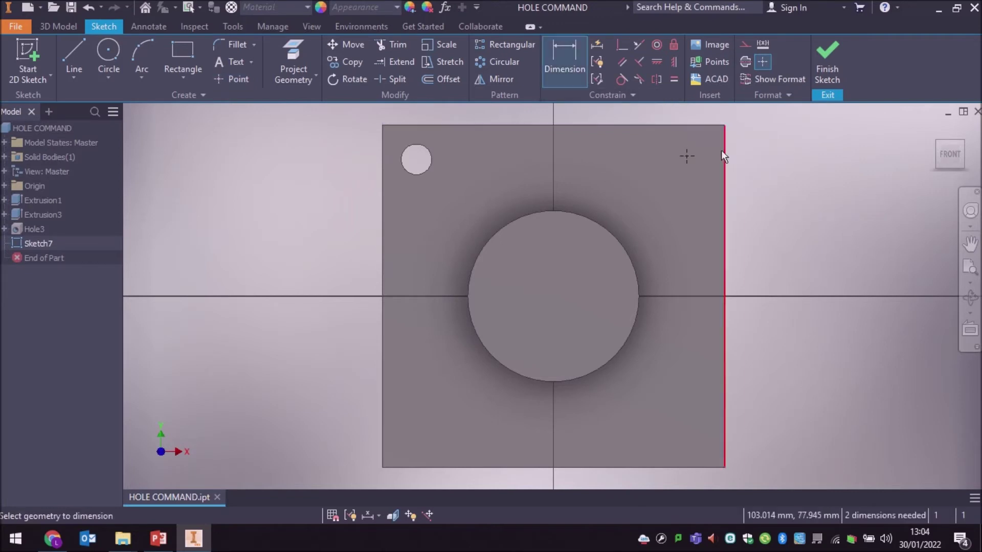
left_click(687, 127)
left_click(686, 155)
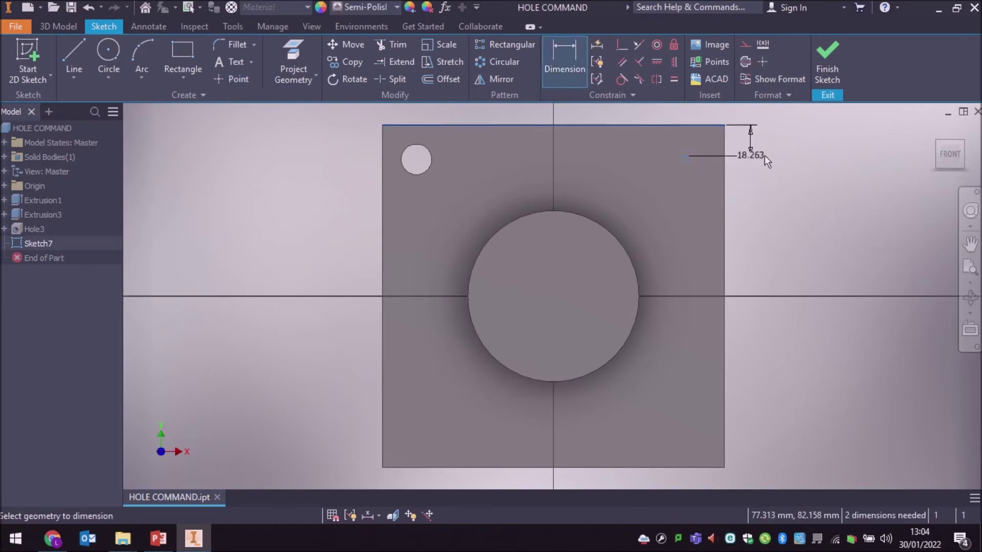
left_click(775, 155)
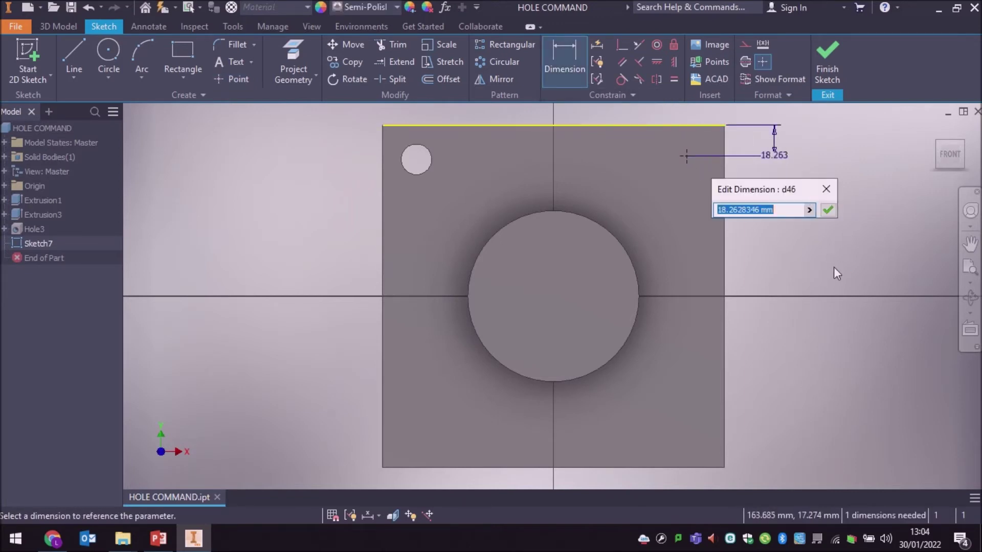
type("25")
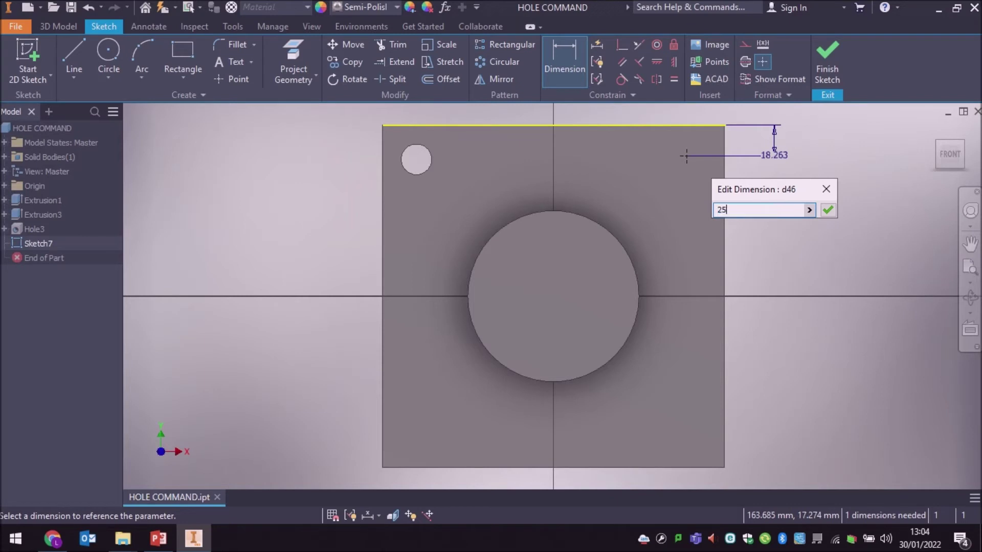
key("Return")
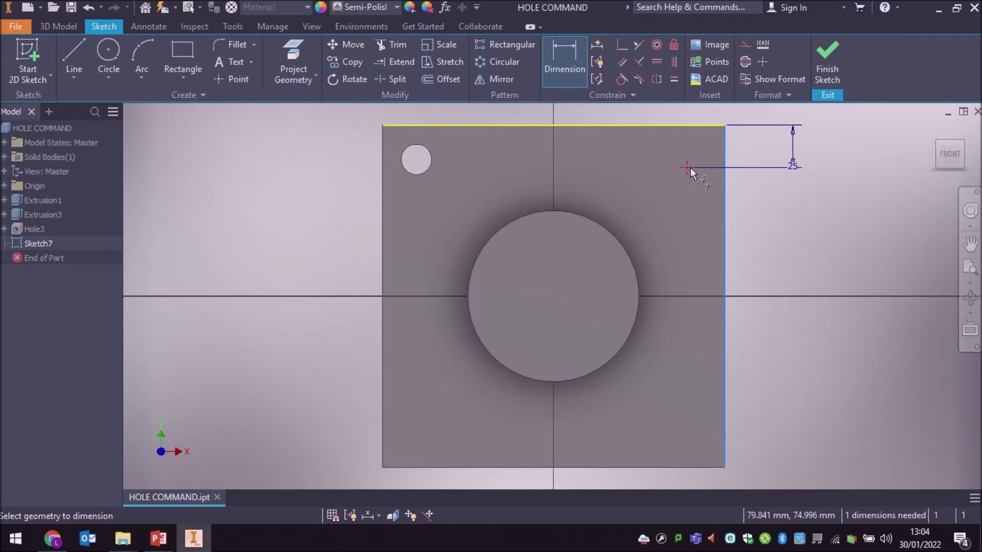
Dimension the sketched point 25 mm from the plate's right edge and finish the sketch.
mouse_move(699, 128)
middle_mouse_down()
mouse_move(652, 194)
mouse_move(605, 235)
middle_mouse_up()
left_click(603, 207)
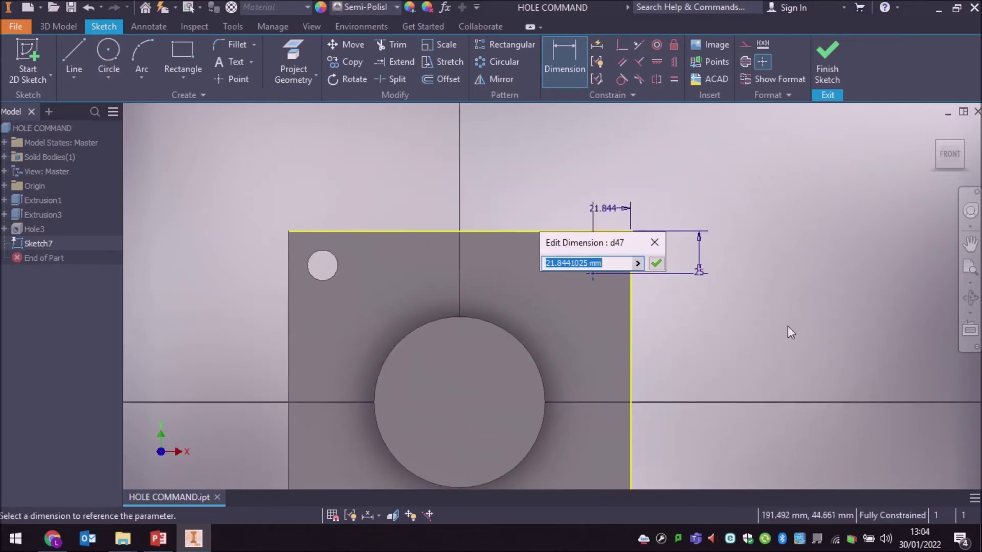
type("25")
key("Return")
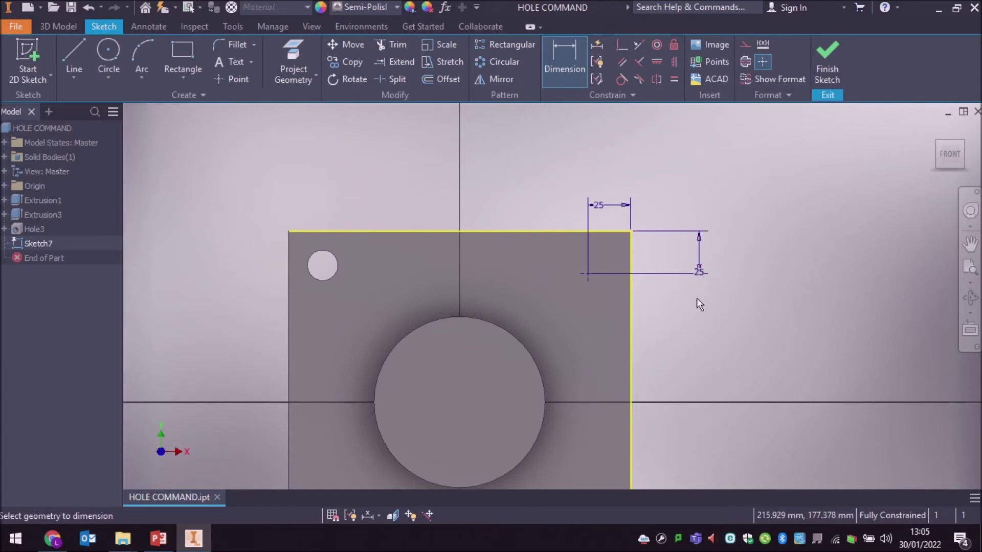
left_click(826, 54)
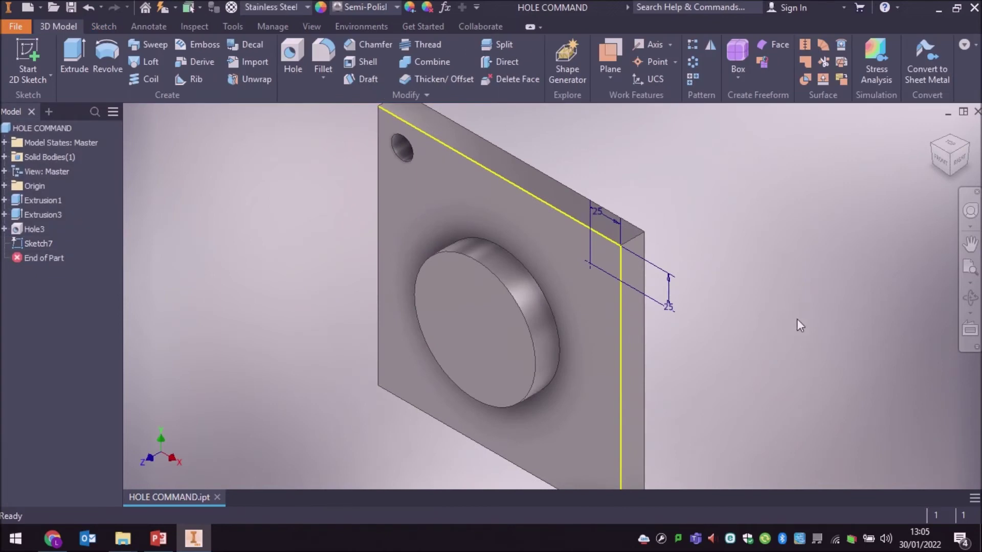
Create a tapped hole at the sketched point with an ISO Metric profile thread, size 12, designation M12x1.75.
left_click(296, 50)
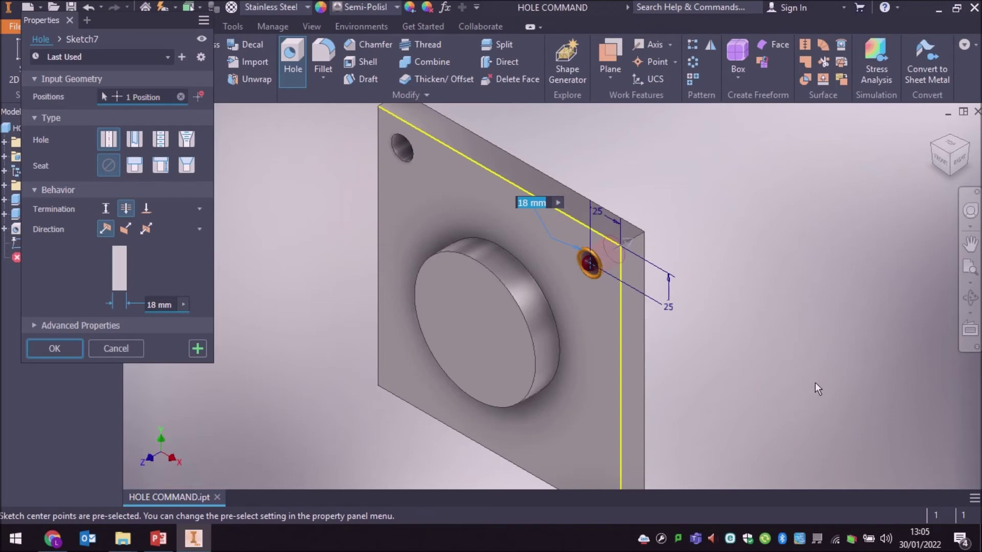
left_click(160, 140)
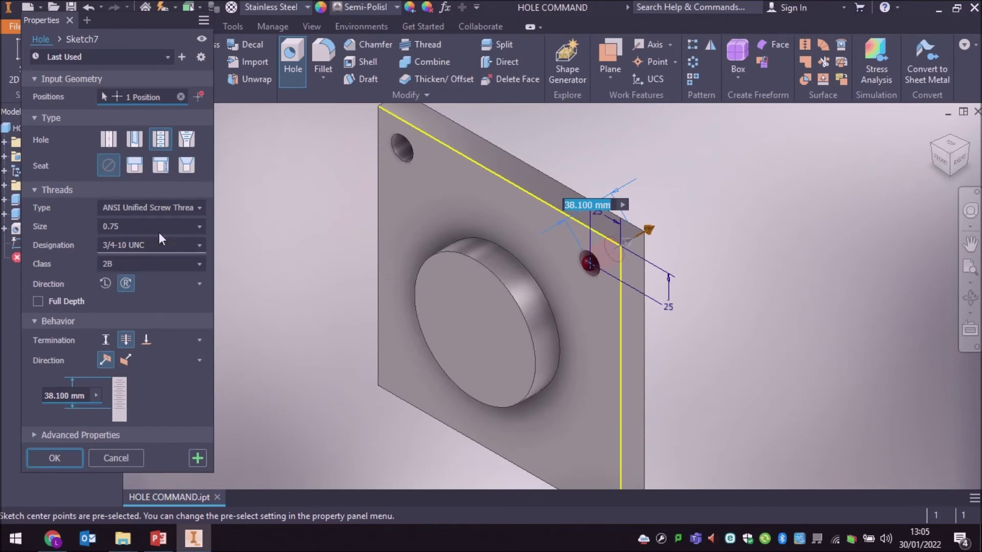
left_click(159, 207)
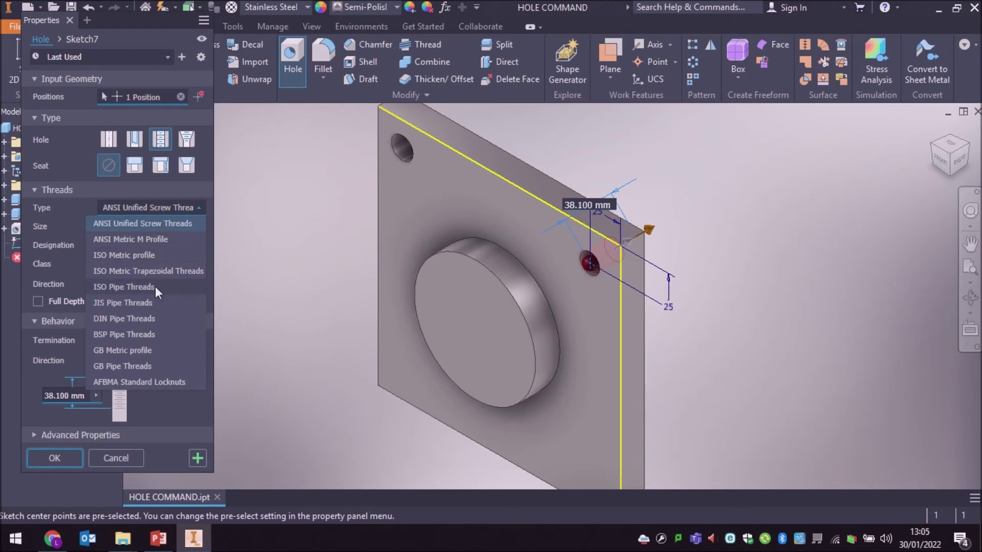
left_click(145, 255)
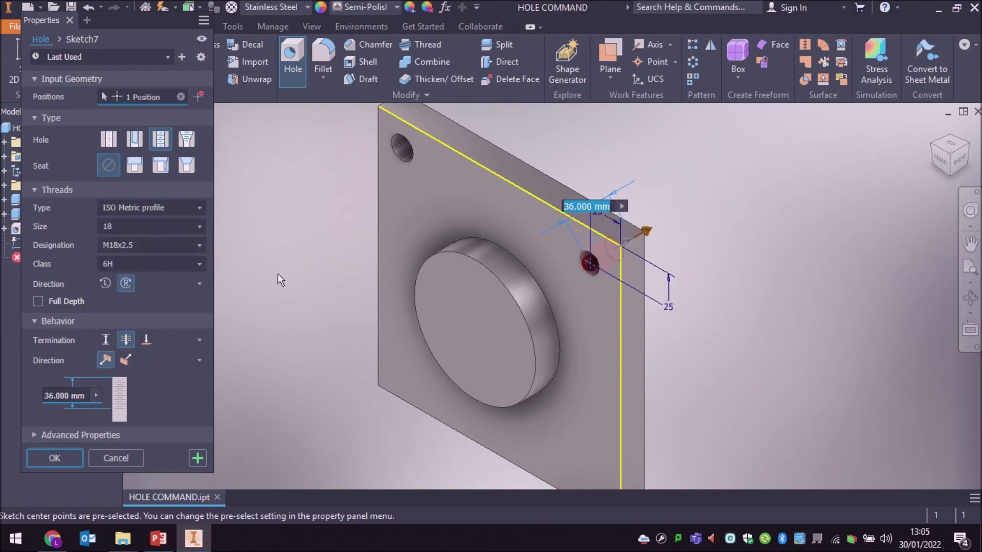
left_click(197, 228)
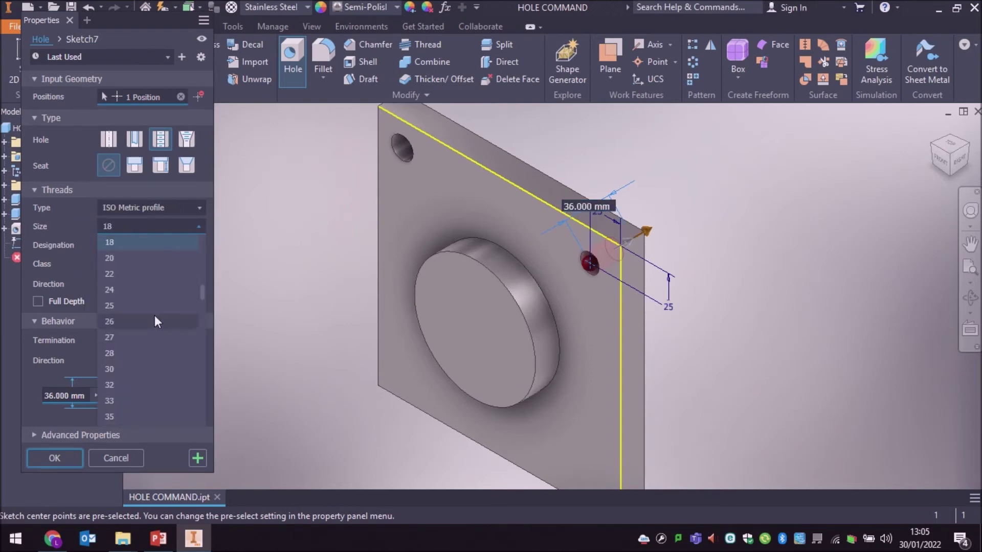
left_click(135, 259)
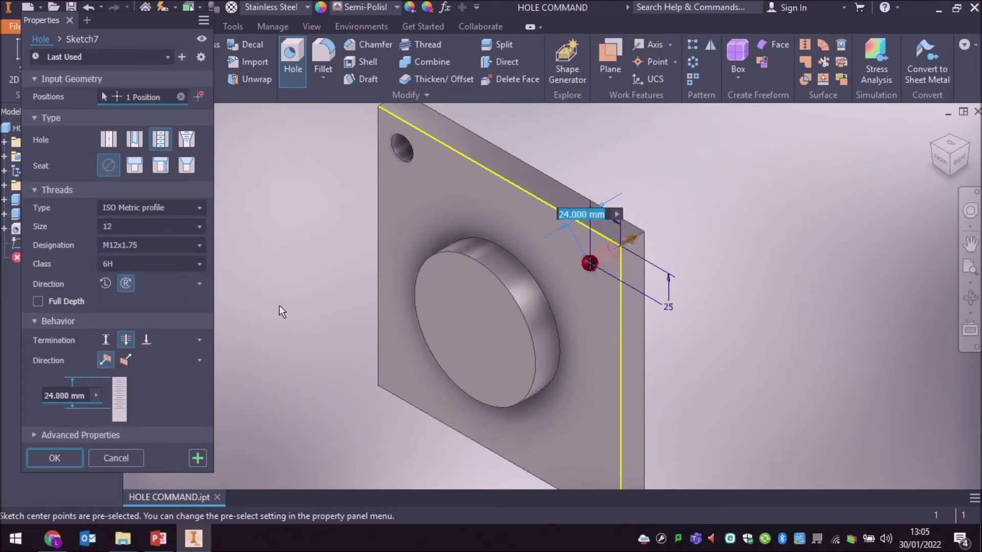
left_click(199, 248)
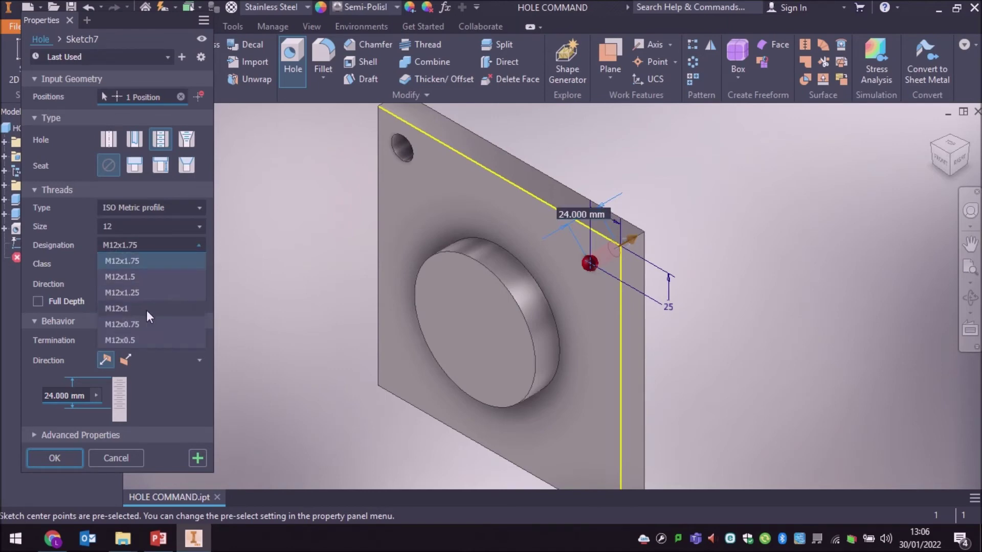
left_click(143, 263)
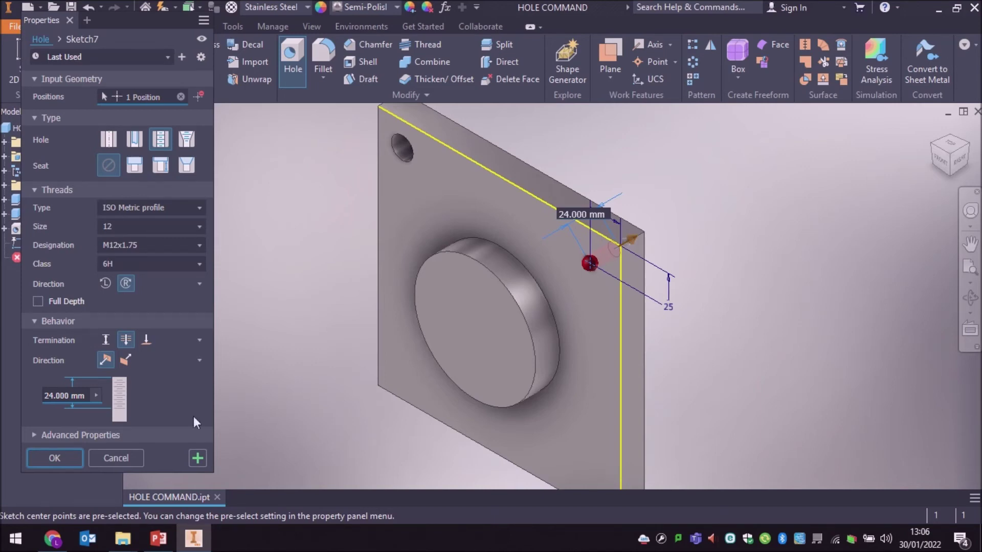
left_click(55, 458)
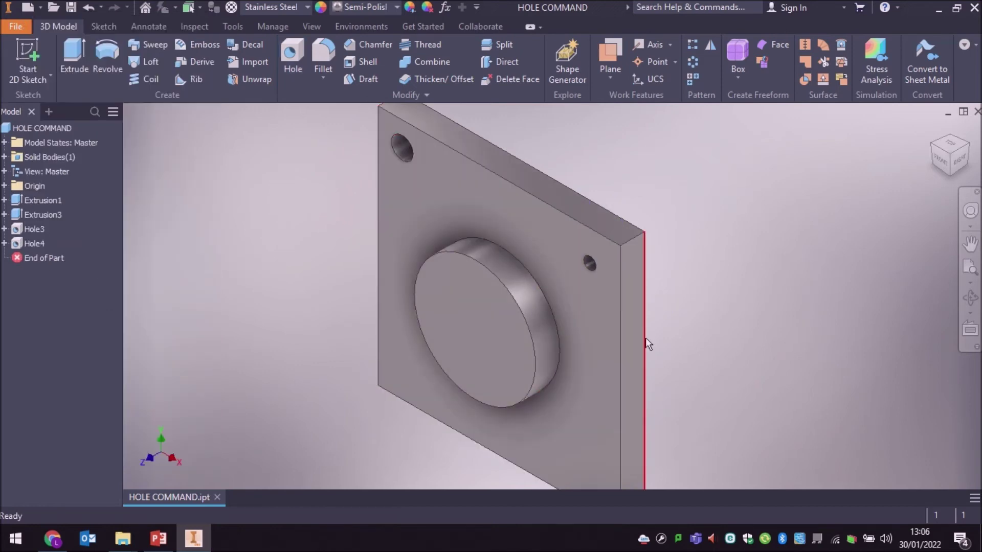
Examine the tapped hole's thread up close from the plate's front and back, then return to the isometric view.
scroll(606, 283, "down", 3)
scroll(606, 282, "down", 2)
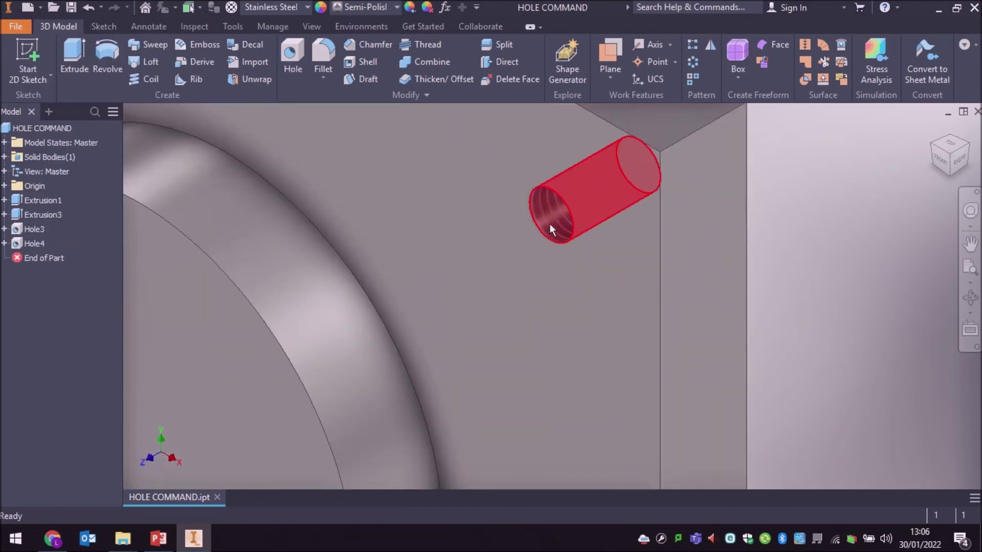
left_click(969, 144)
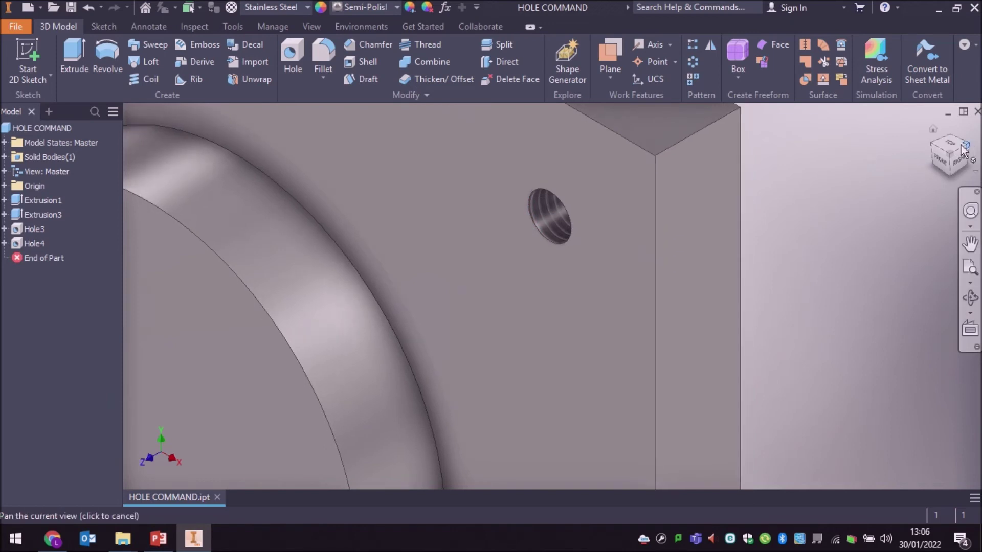
scroll(535, 286, "down", 3)
scroll(302, 250, "down", 3)
middle_click_drag(304, 271, 213, 339)
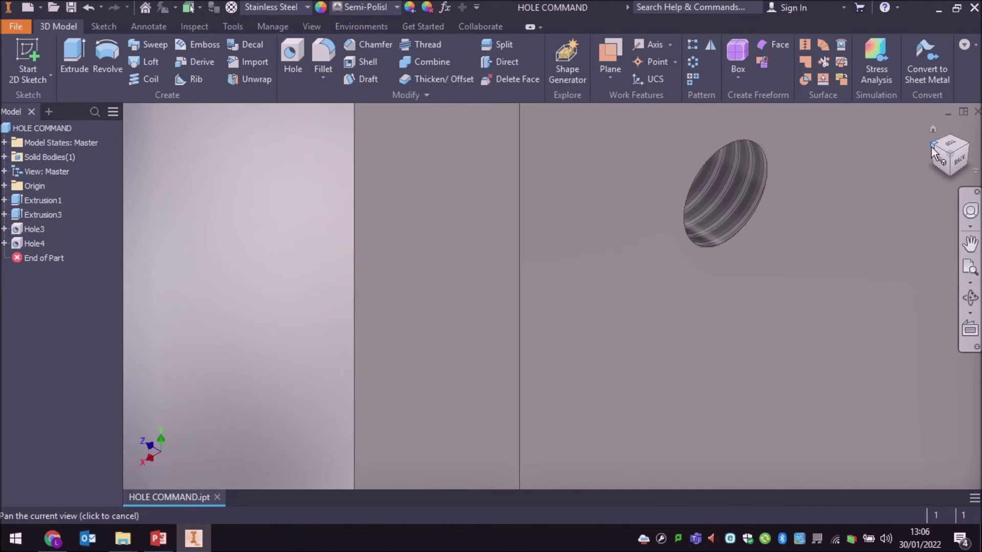
left_click(933, 146)
scroll(679, 333, "down", 2)
scroll(682, 317, "up", 2)
scroll(682, 317, "up", 1)
middle_click_drag(697, 366, 670, 322)
scroll(666, 339, "down", 2)
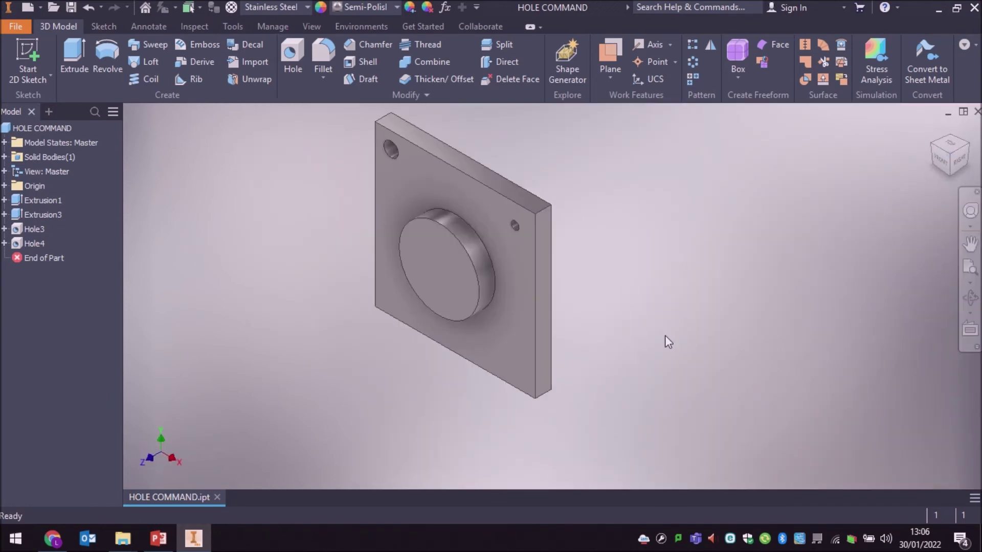
middle_click_drag(674, 338, 674, 352)
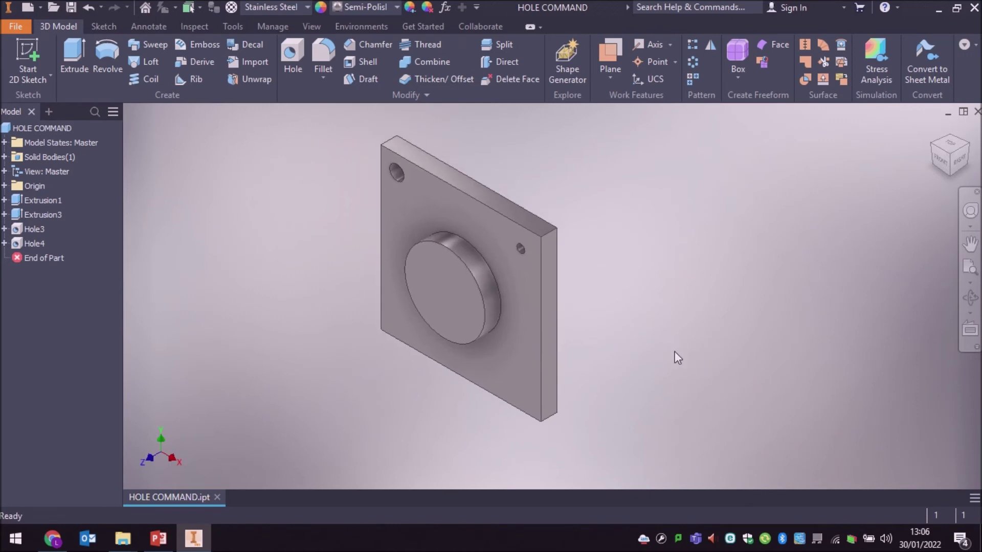
Set up a new clearance hole for an ISO Socket Head Cap Screw ISO 4762, size M16.
left_click(293, 53)
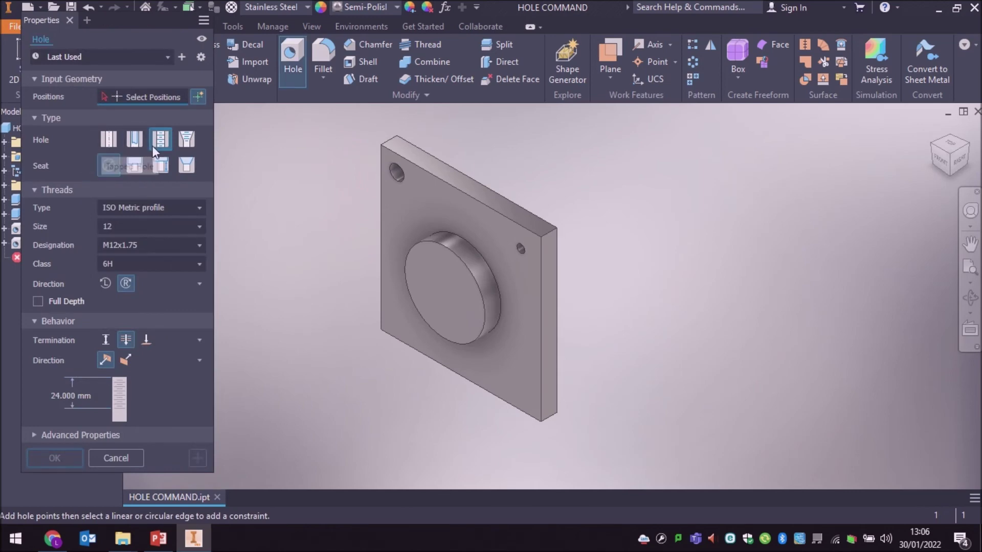
left_click(135, 139)
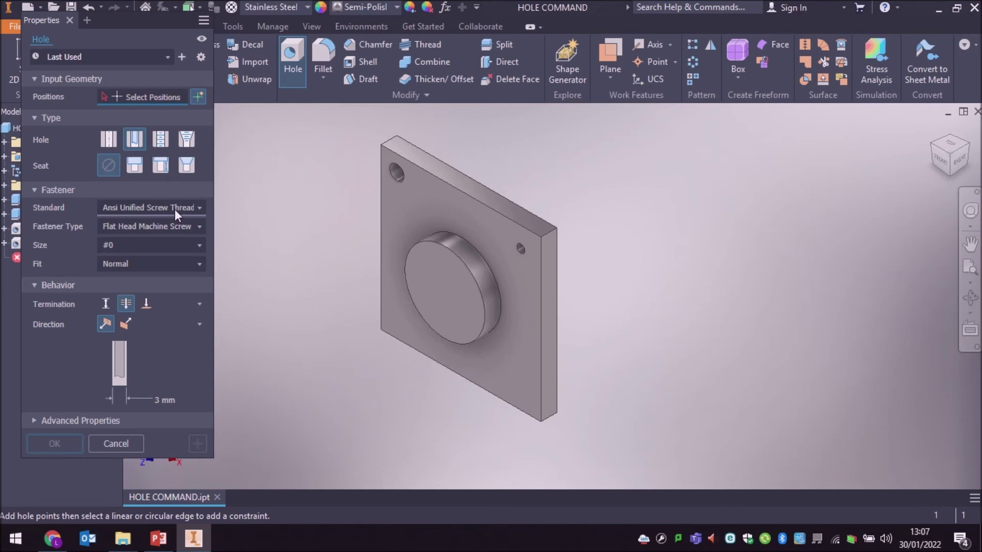
left_click(174, 210)
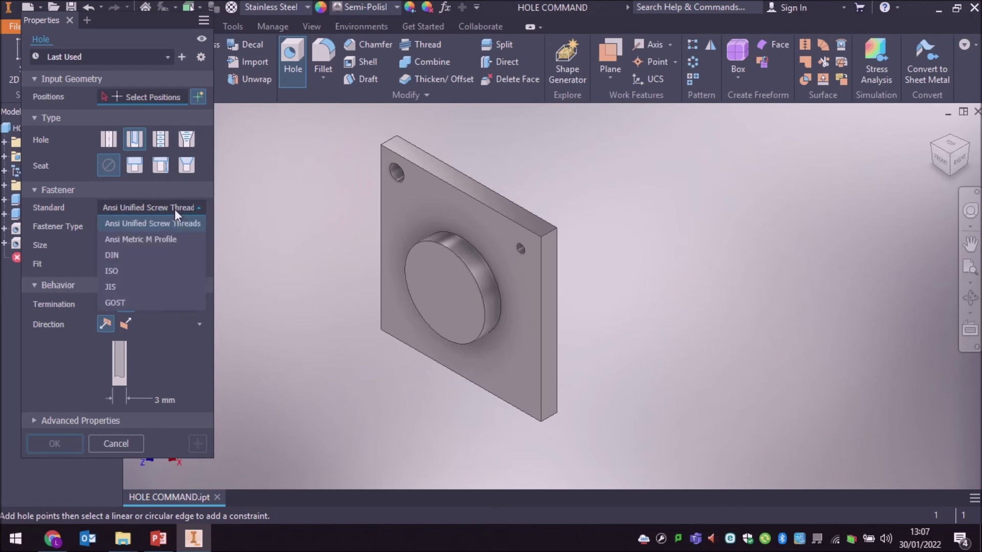
left_click(156, 270)
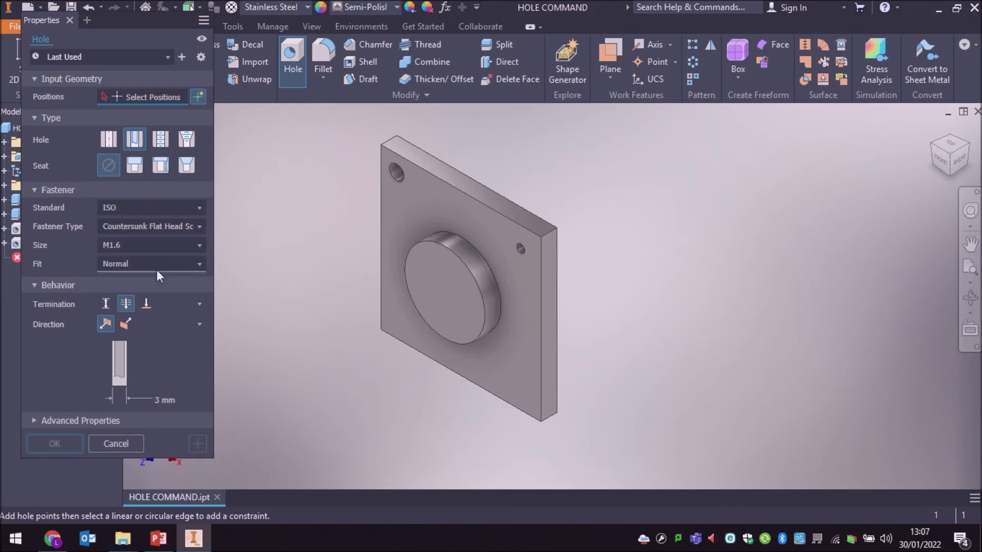
left_click(157, 227)
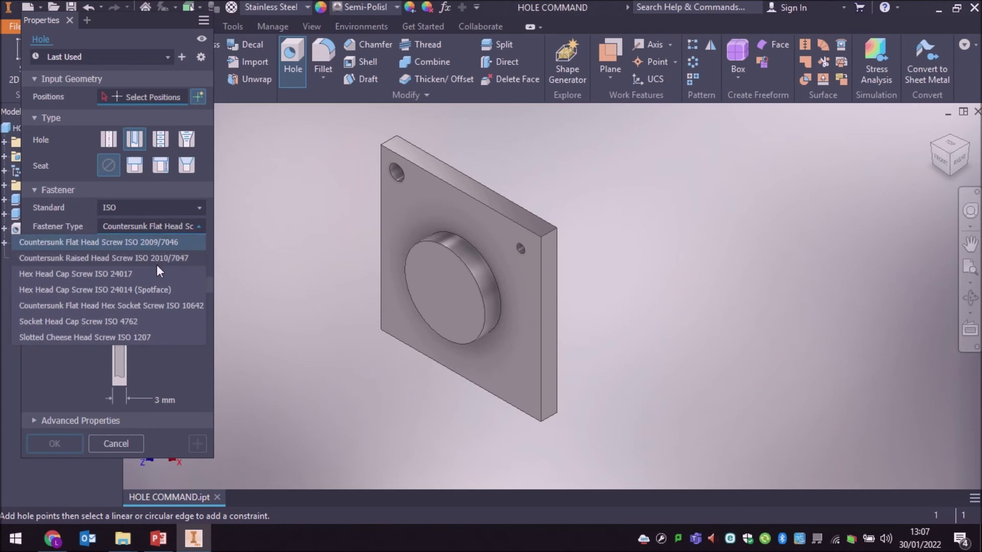
left_click(149, 321)
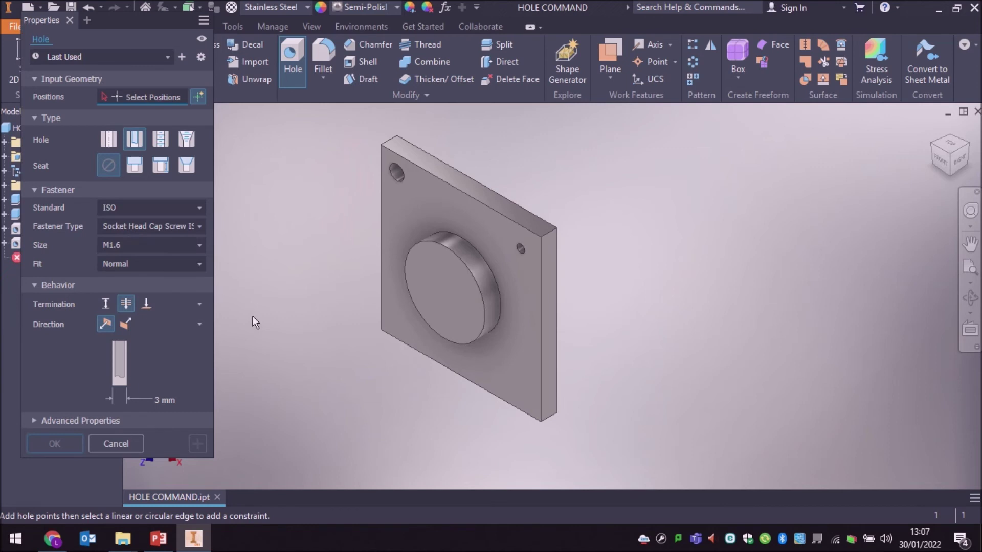
left_click(164, 248)
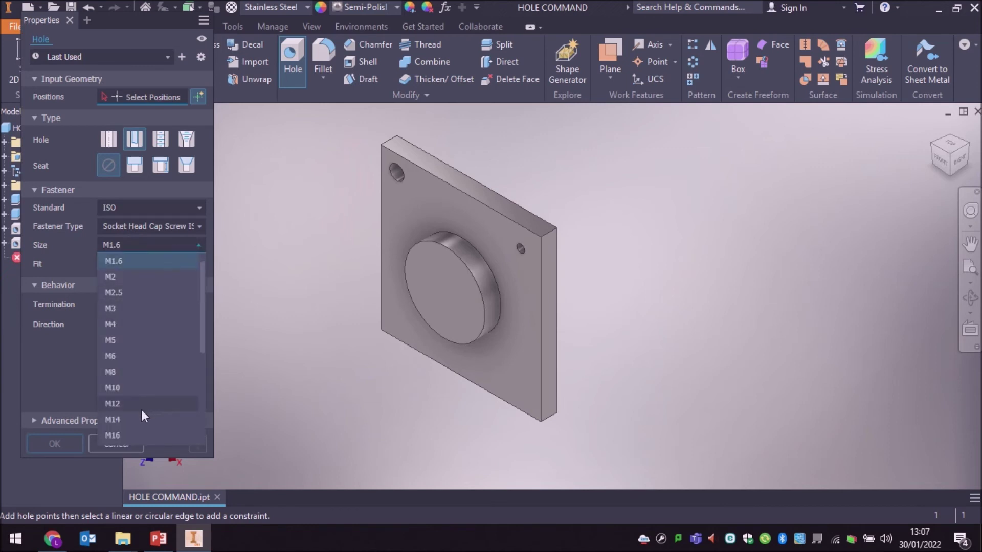
left_click(144, 432)
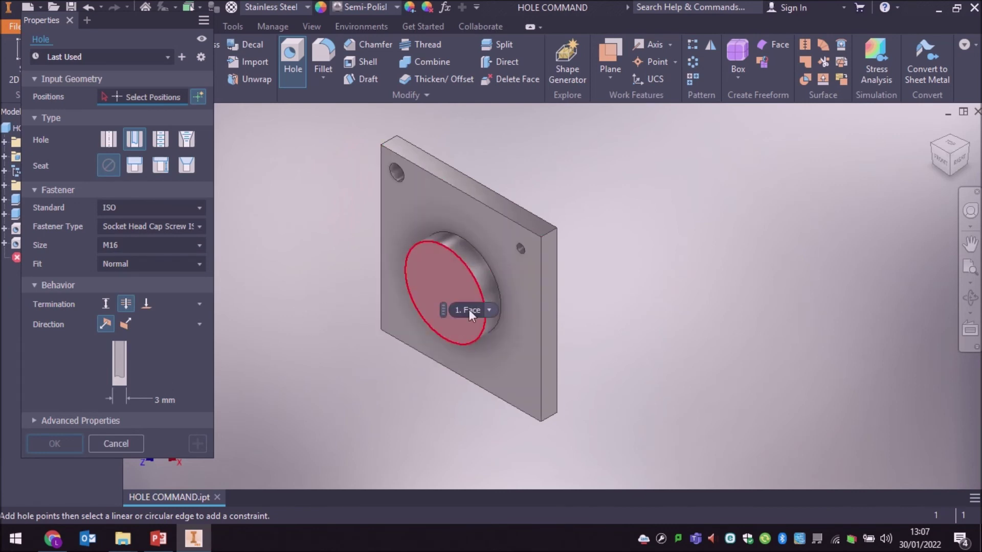
Place the clearance hole on the round boss's front face, concentric with its circular edge.
left_click(436, 262)
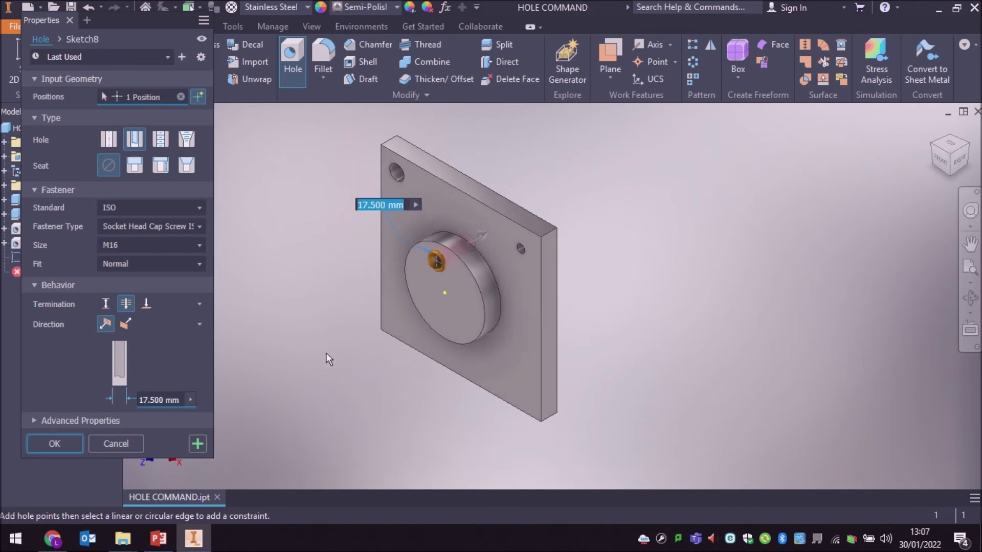
mouse_move(471, 274)
left_click(470, 278)
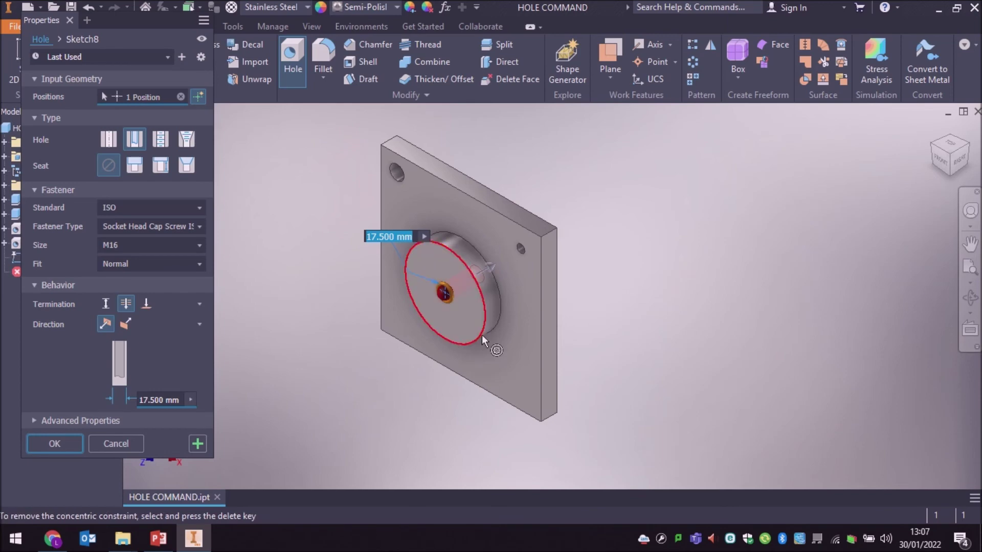
scroll(440, 337, "up", 5)
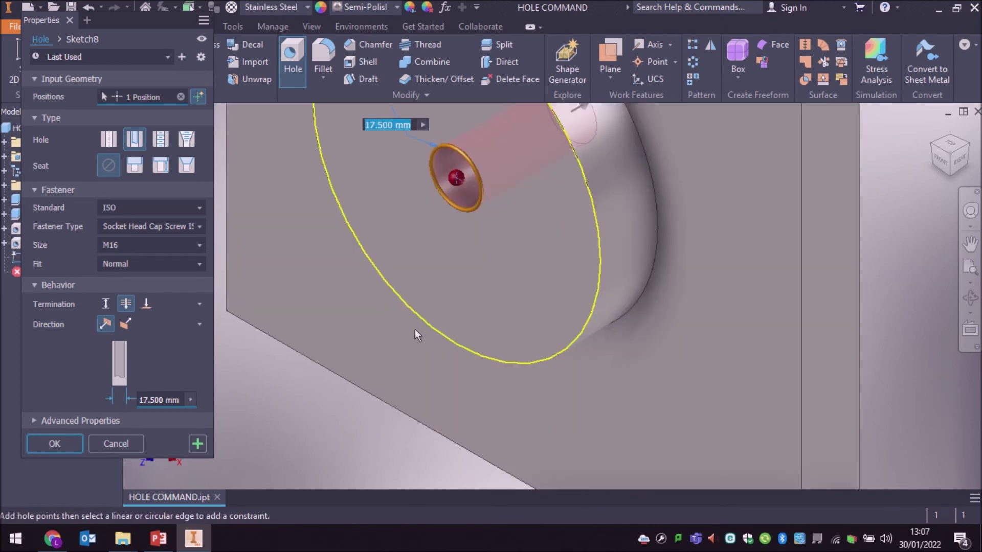
scroll(286, 426, "down", 3)
middle_click_drag(287, 425, 337, 420)
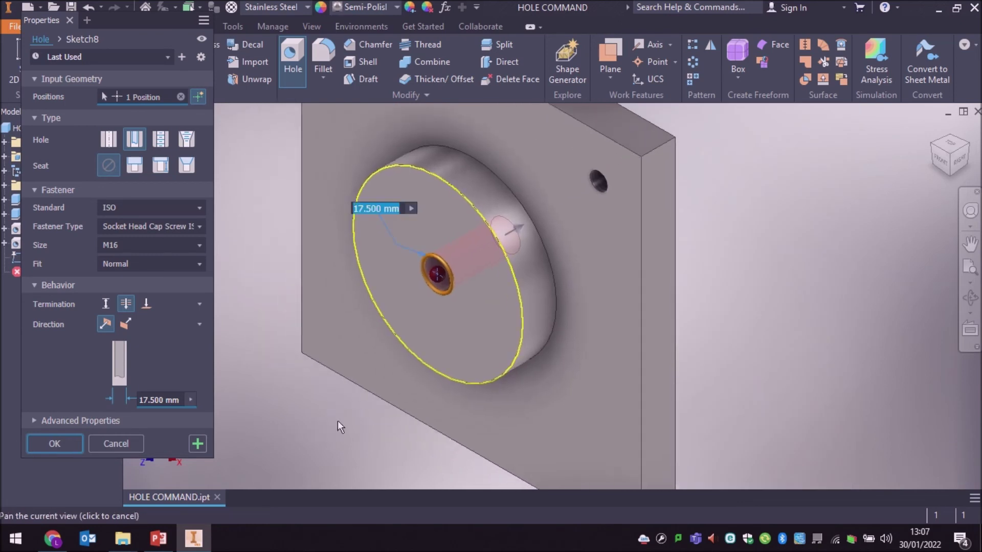
Give the M16 clearance hole a counterbore seat and create it.
left_click(134, 167)
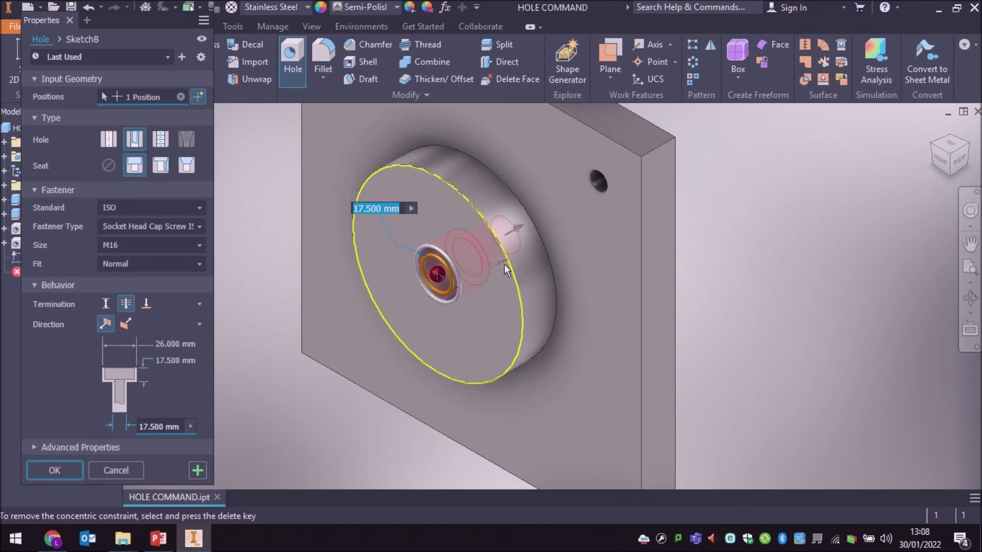
left_click(163, 360)
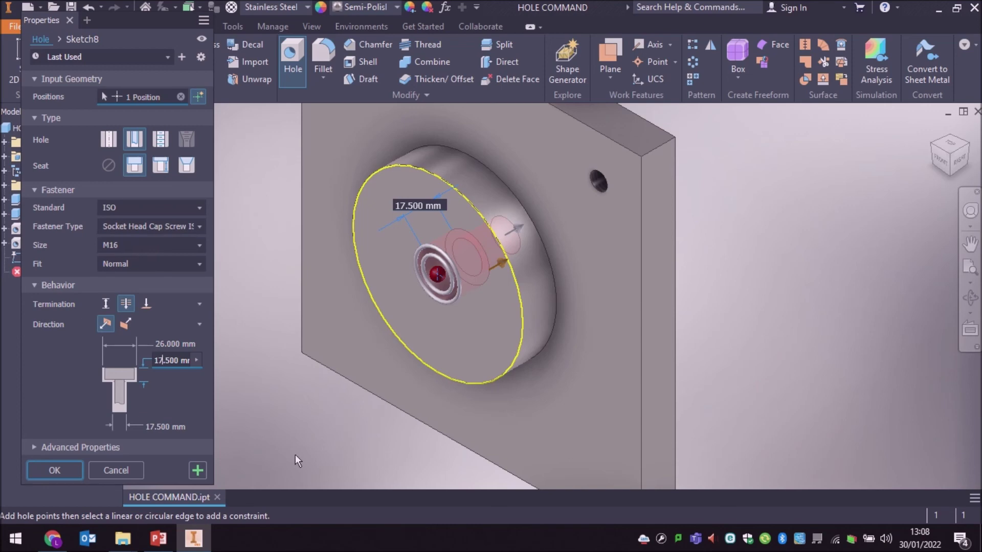
left_click(71, 468)
Examine the counterbored hole in the boss from the front and the back of the plate.
left_click_drag(946, 161, 981, 130)
middle_click_drag(490, 276, 442, 276, "shift")
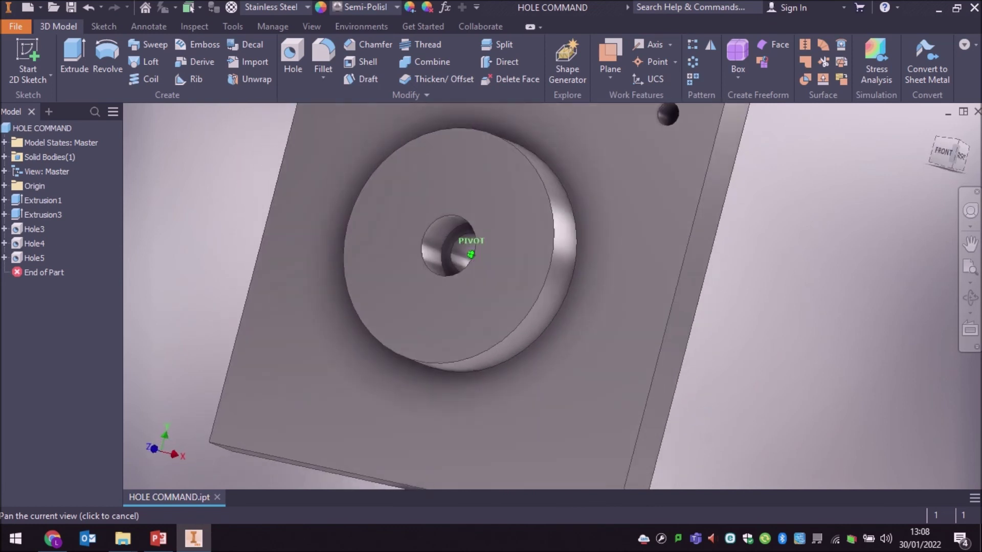
mouse_move(922, 121)
left_mouse_down()
mouse_move(947, 131)
mouse_move(941, 155)
left_mouse_up()
left_click(963, 157)
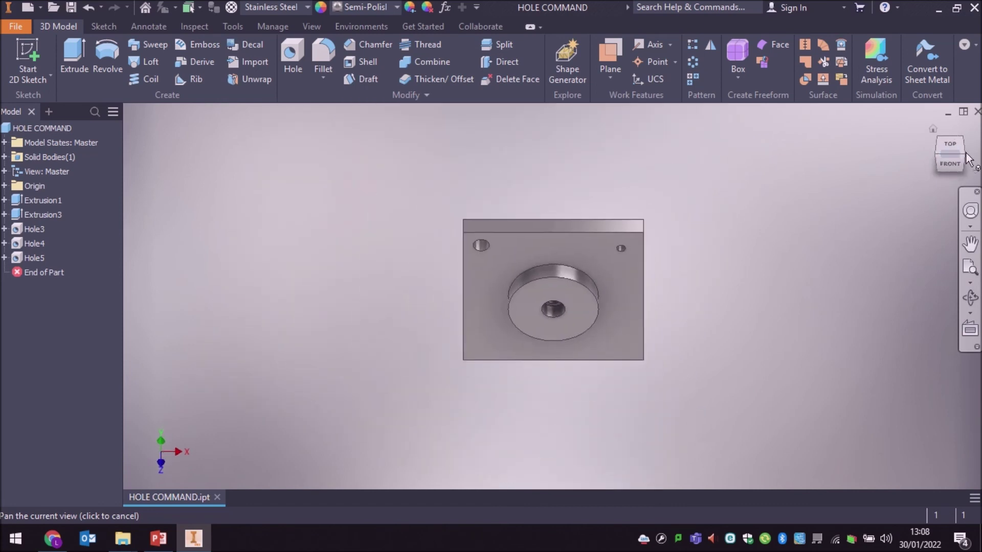
left_click(963, 156)
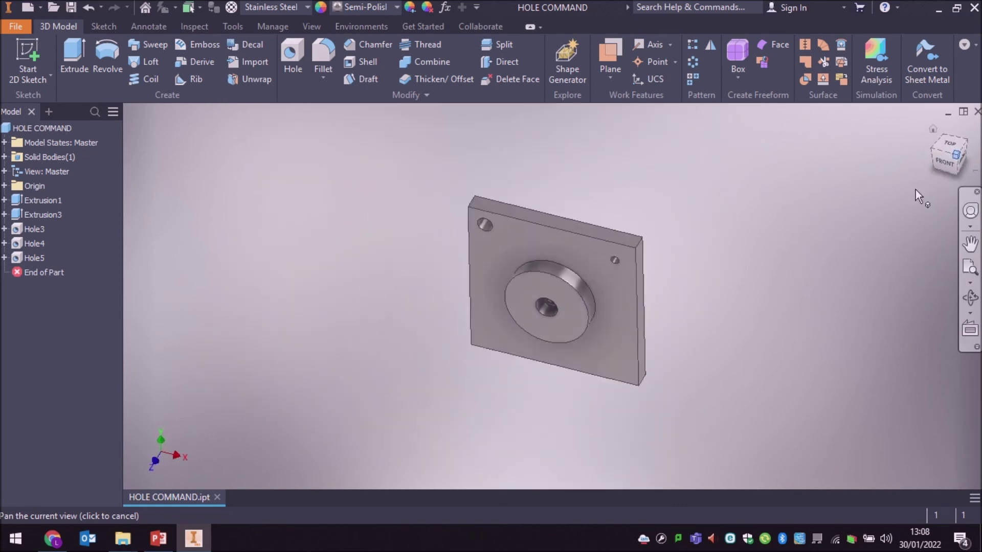
left_click(966, 157)
key("F6")
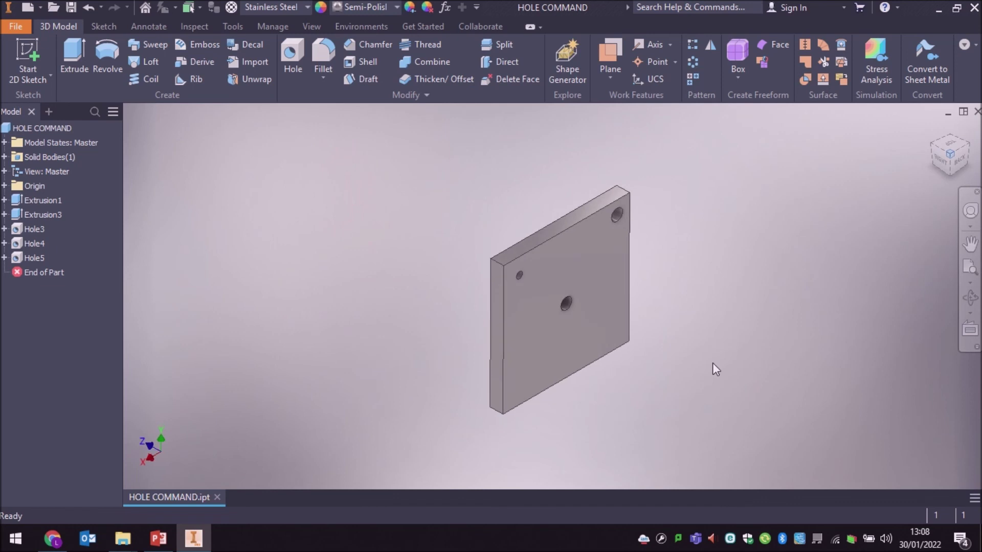
left_click(934, 145)
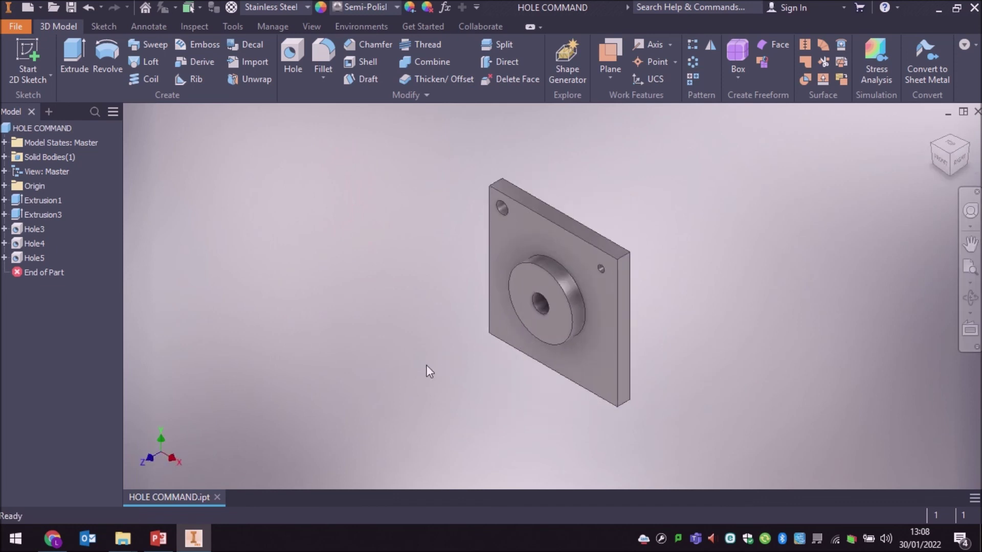
scroll(425, 364, "down", 3)
middle_click_drag(389, 373, 300, 405)
middle_click_drag(345, 324, 306, 385)
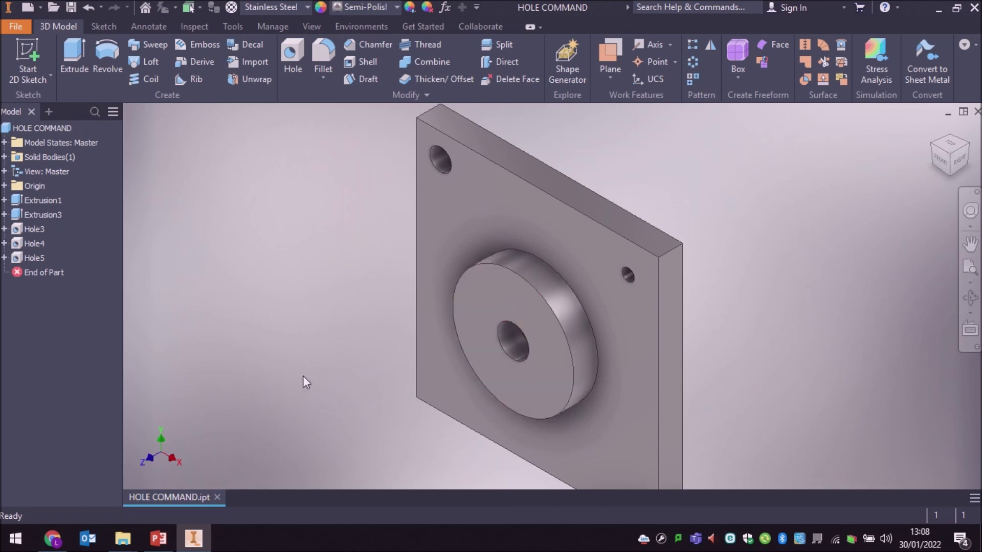
scroll(292, 350, "up", 3)
scroll(304, 349, "down", 4)
middle_click_drag(324, 340, 292, 318)
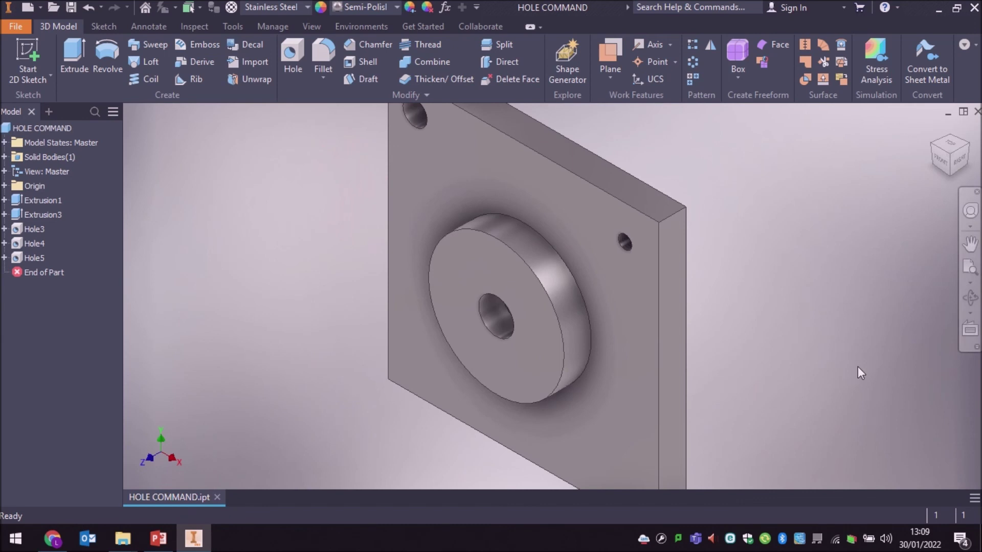
scroll(852, 363, "up", 5)
scroll(849, 352, "down", 6)
scroll(823, 330, "up", 3)
middle_click_drag(823, 330, 717, 311)
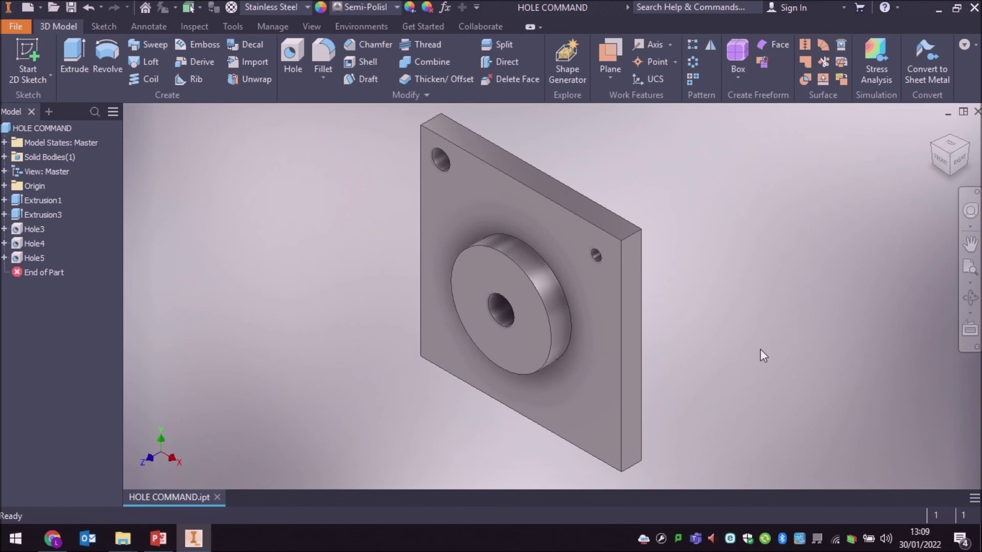